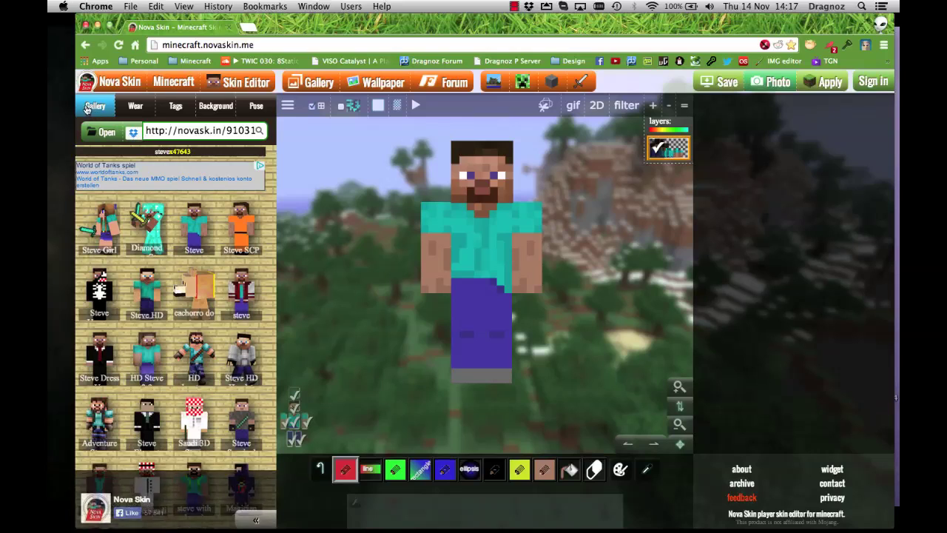
Step: Search the skin gallery for 'dragnoz', load the 'dragnoz refresh' skin, and turn the model sideways
left_click(215, 106)
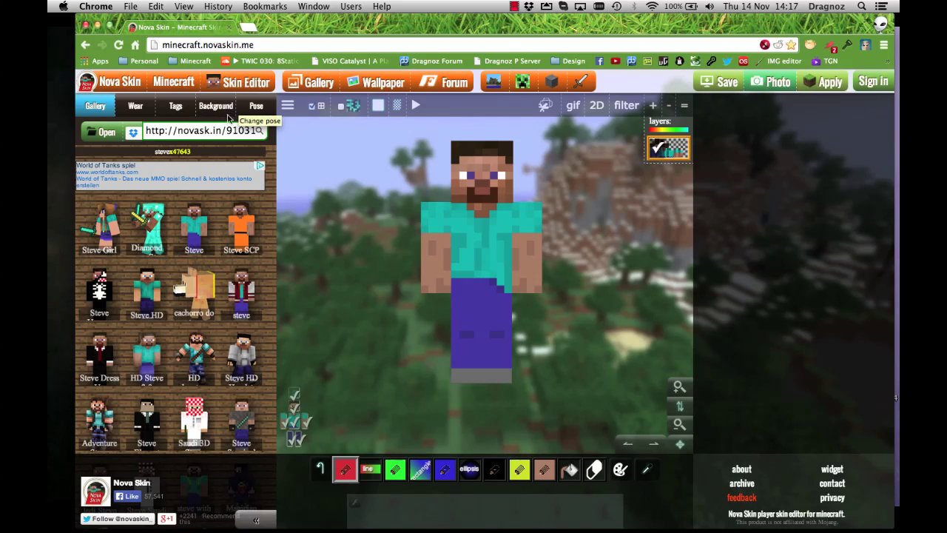
left_click(216, 130)
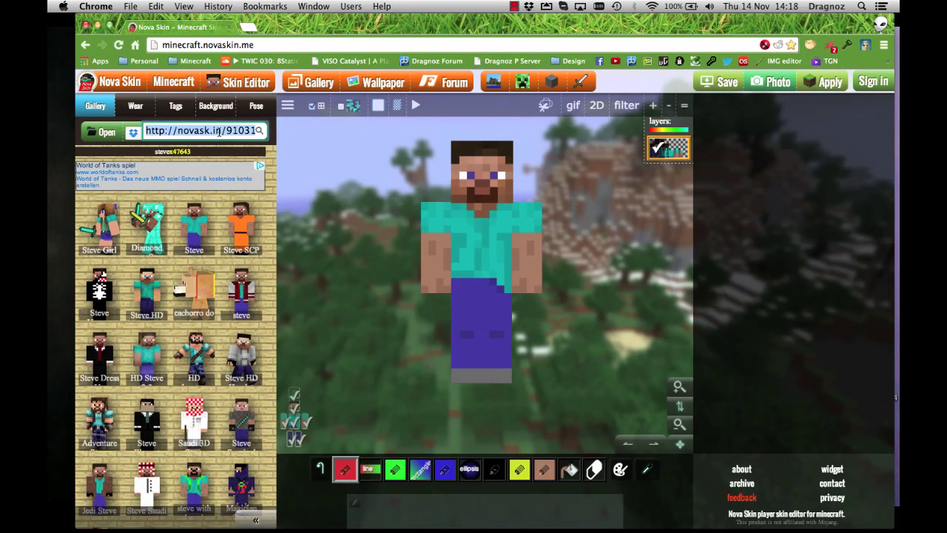
type("dragnoz")
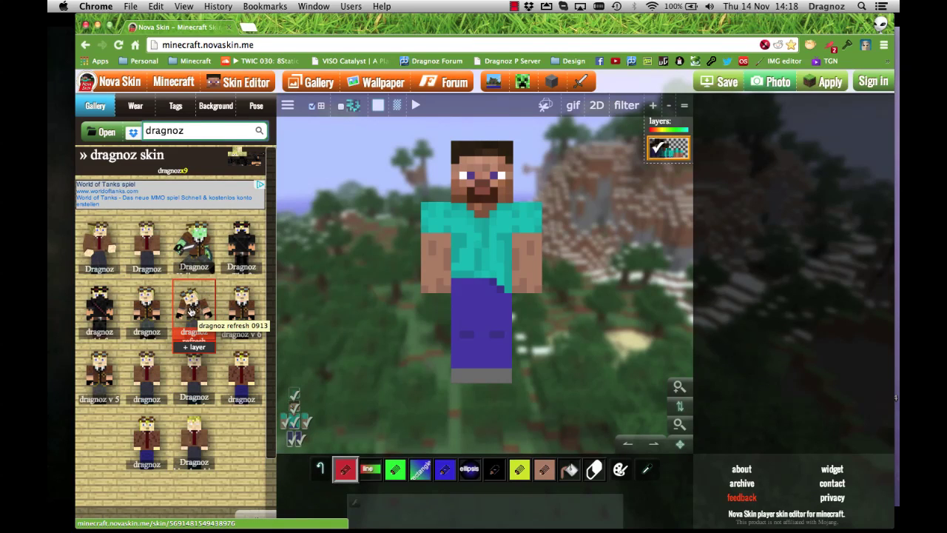
left_click(159, 313)
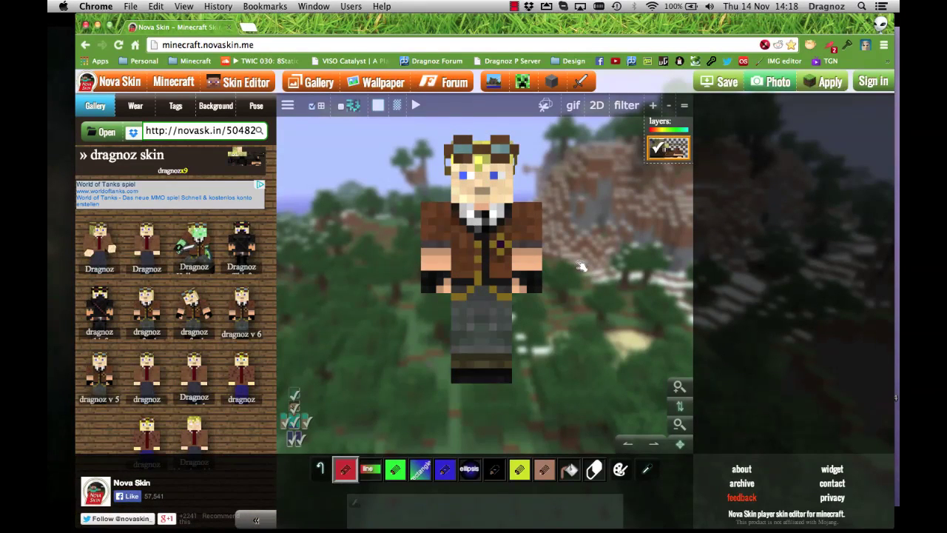
left_click_drag(582, 266, 509, 254)
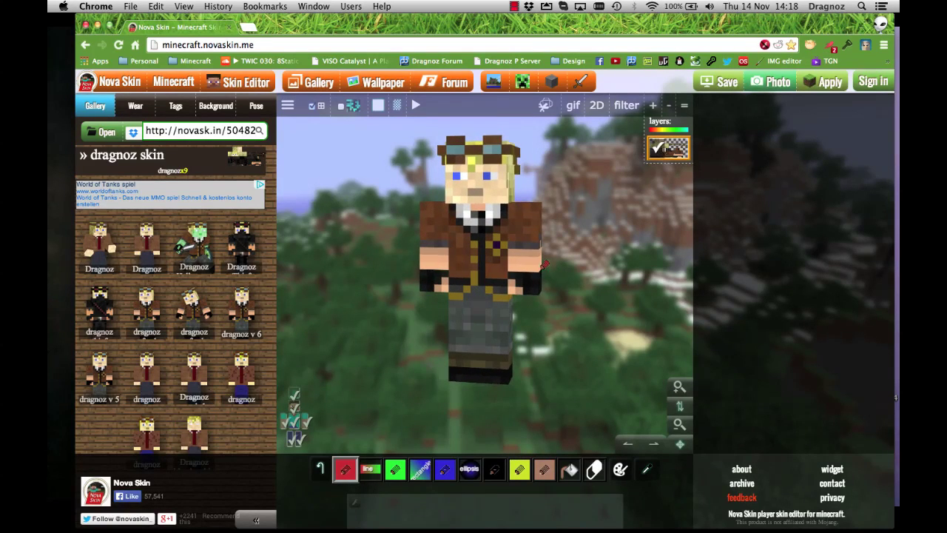
Step: Preview the grass, cave ship, cathedral and sunset mountain background presets
left_click(216, 105)
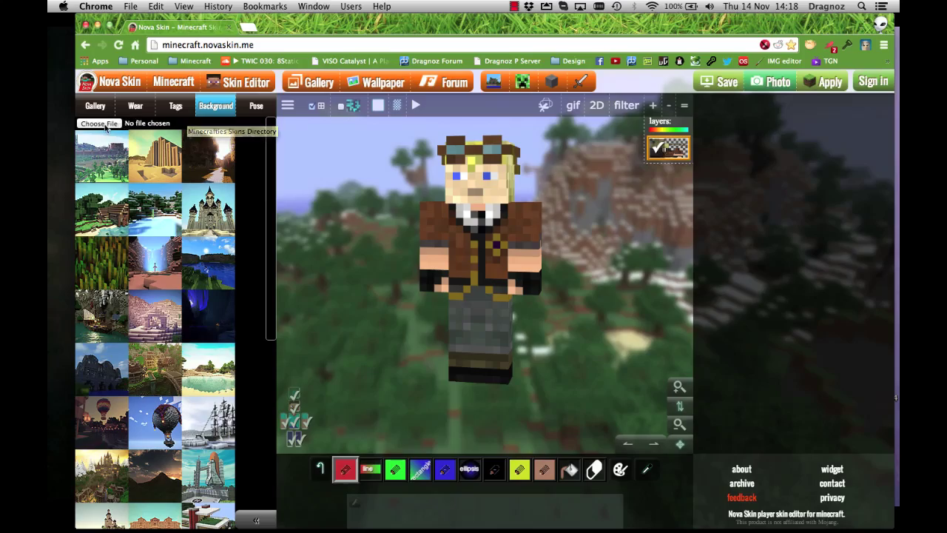
left_click(119, 283)
left_click(117, 318)
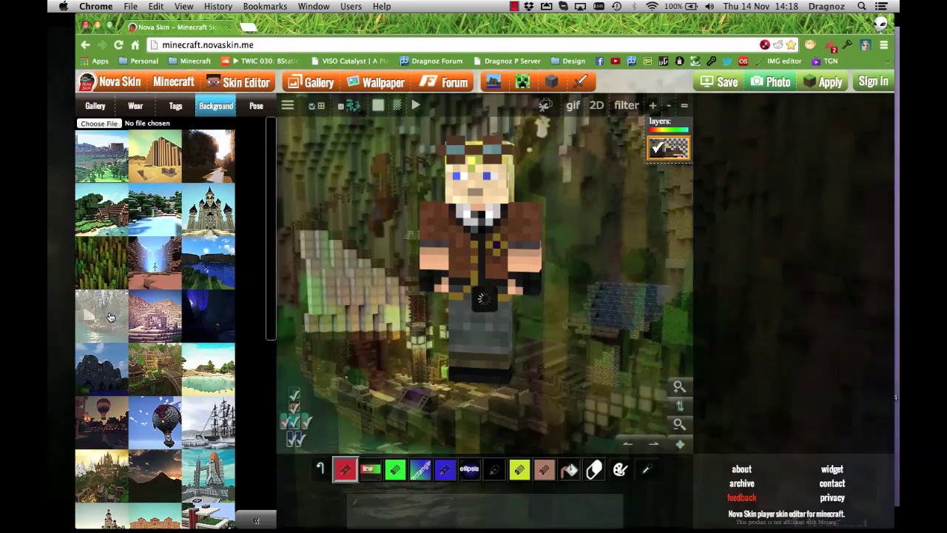
left_click(118, 392)
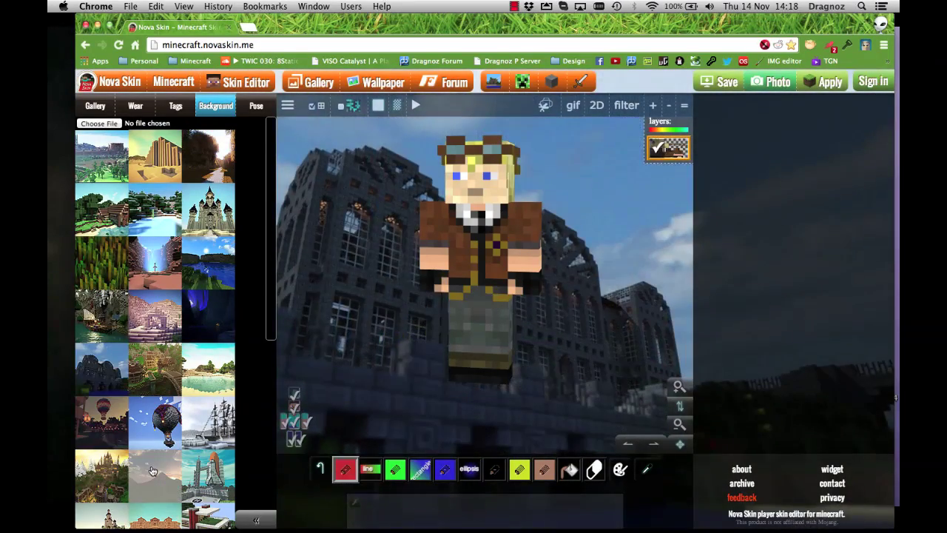
left_click(152, 470)
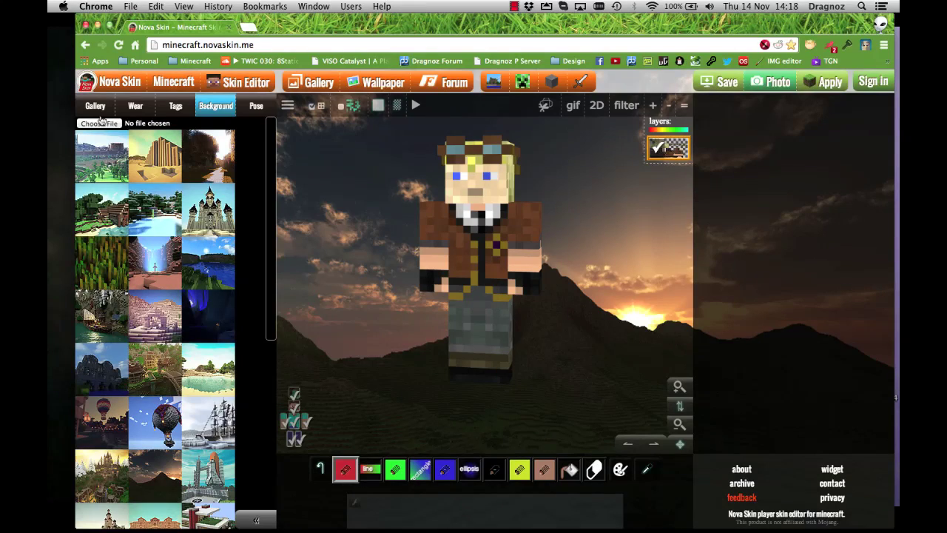
Step: Load the custom Background.jpg file as a plain blue backdrop
left_click(101, 124)
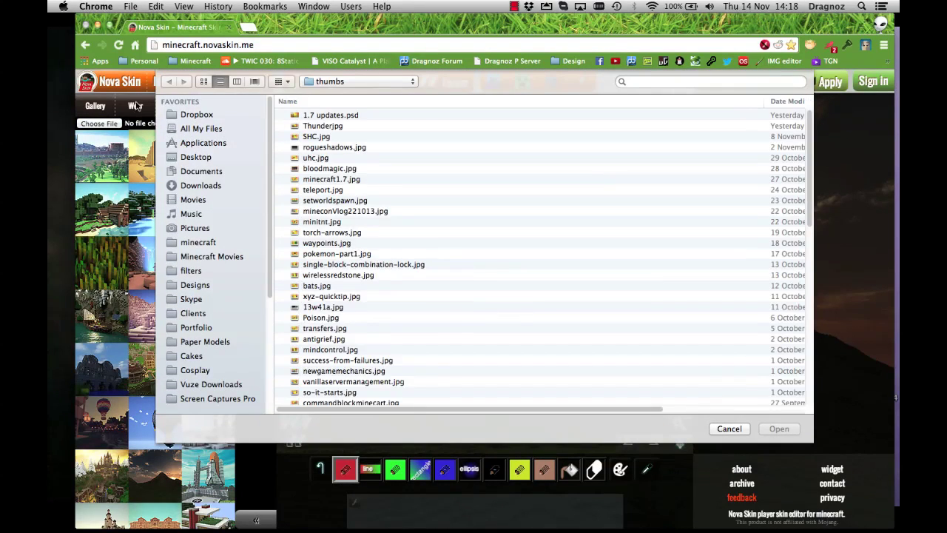
scroll(339, 354, "down", 15)
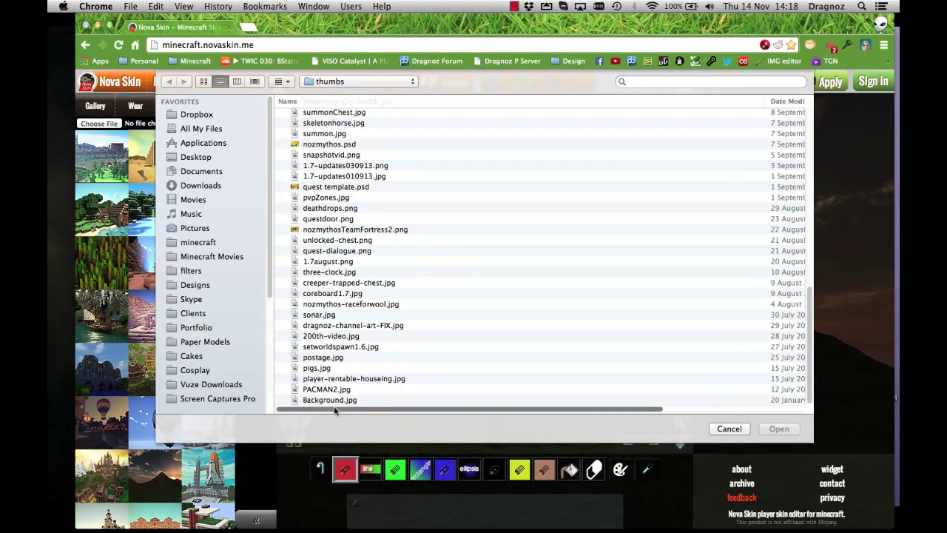
left_click(333, 401)
double_click(333, 400)
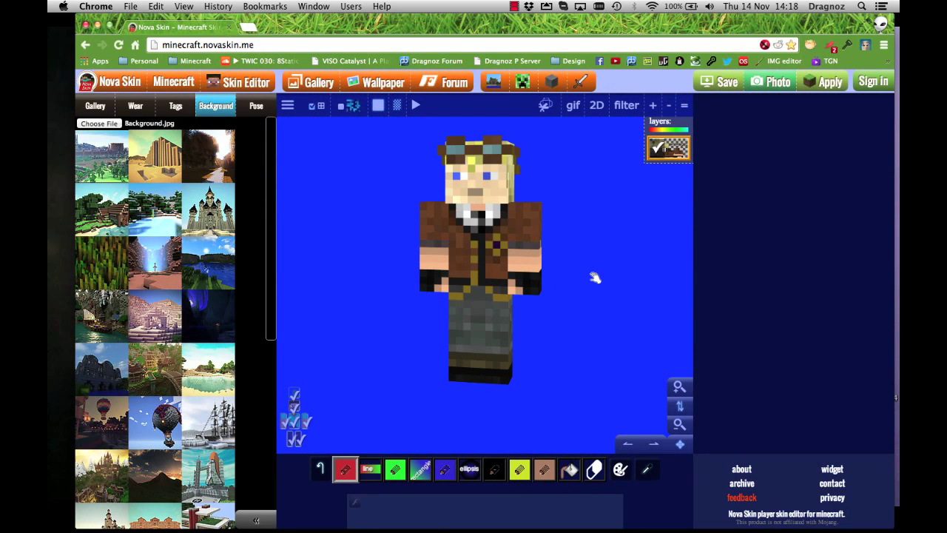
left_click(256, 108)
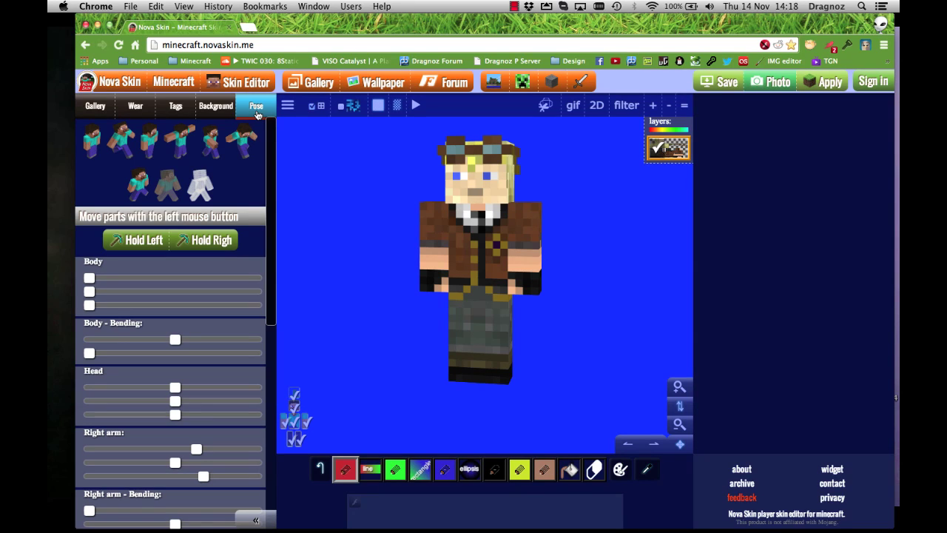
Step: Try the T-pose, arms-down and walking presets, then cycle through many random poses
left_click(170, 150)
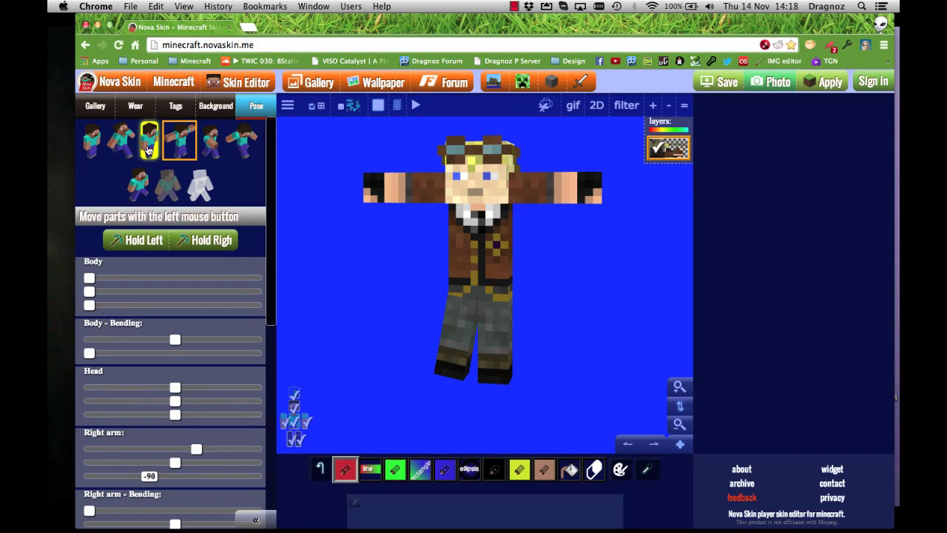
left_click(148, 150)
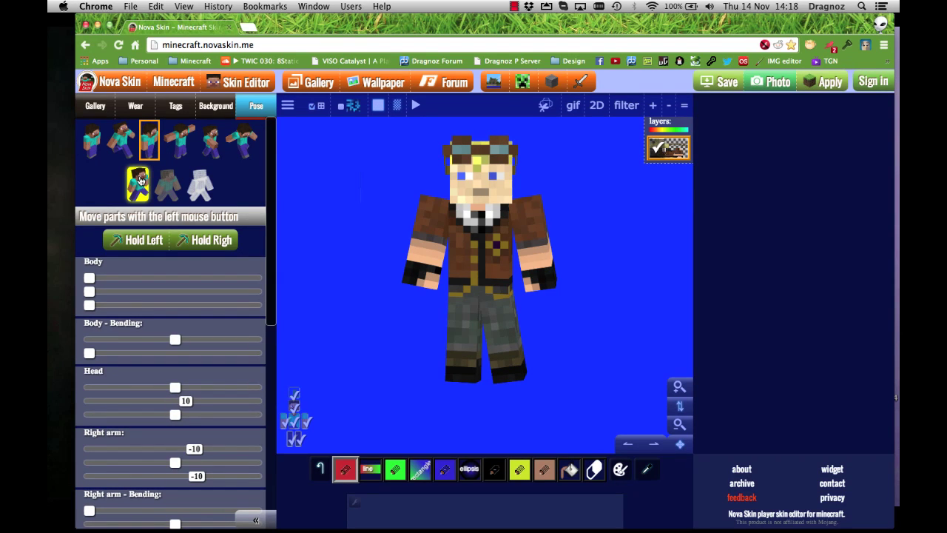
left_click(140, 181)
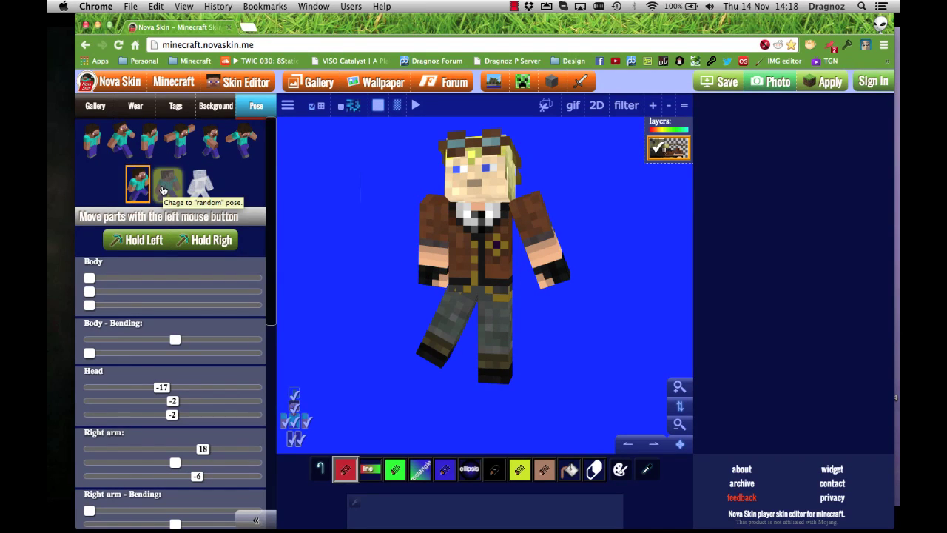
left_click(164, 191)
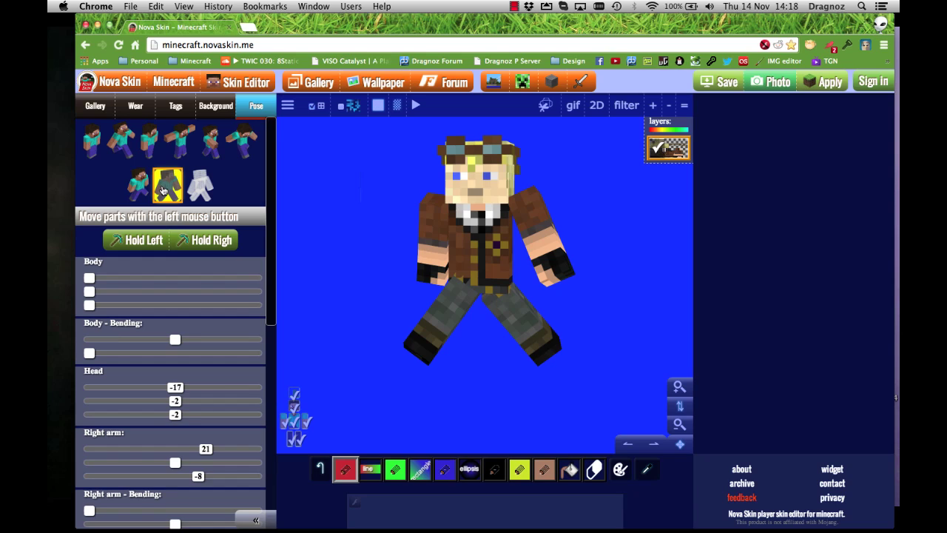
left_click(165, 191)
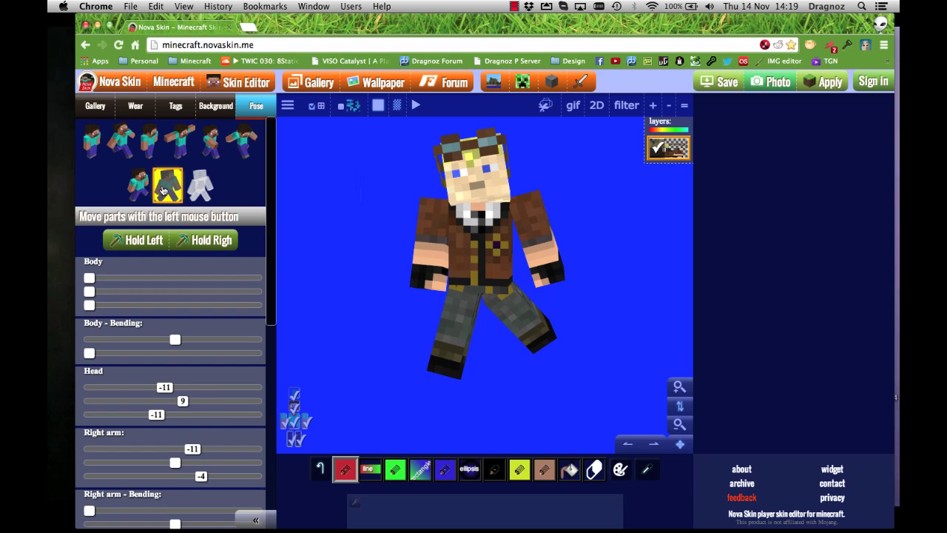
left_click(165, 191)
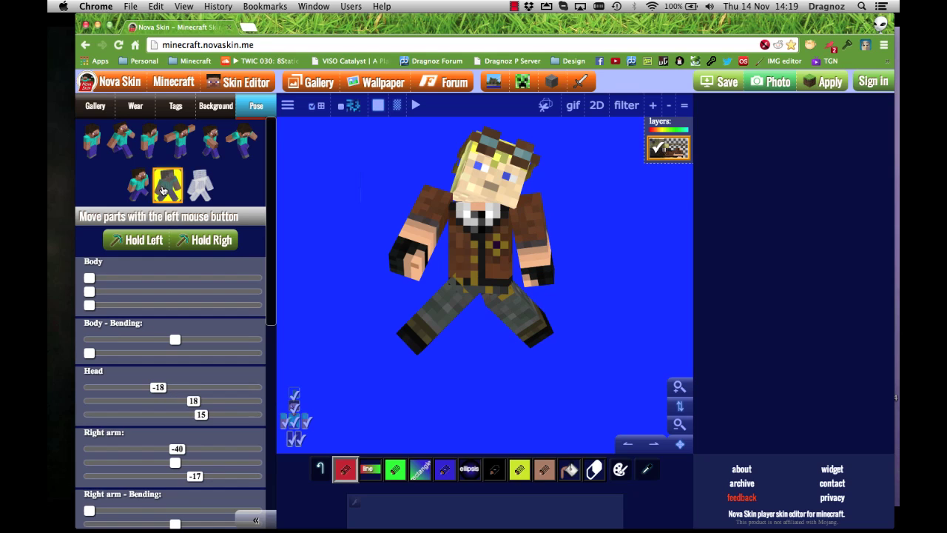
left_click(163, 191)
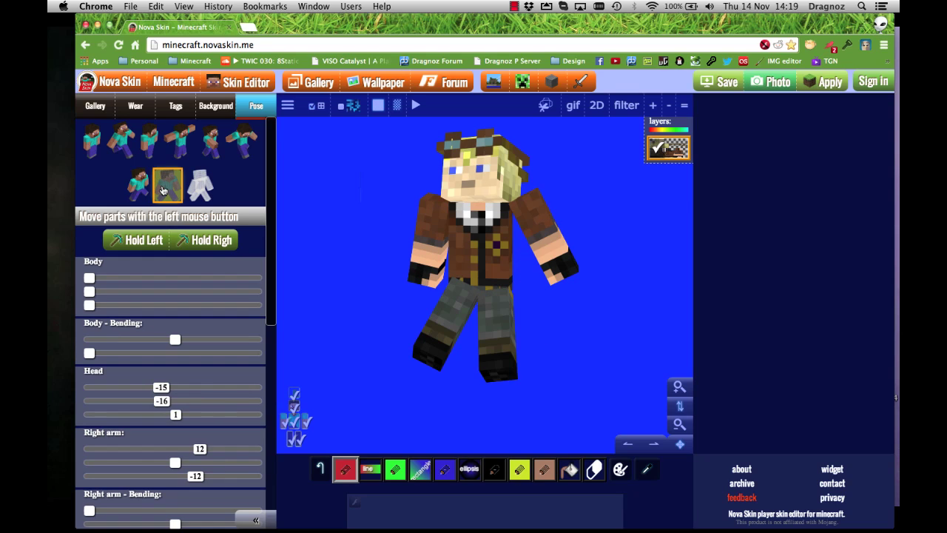
left_click(163, 191)
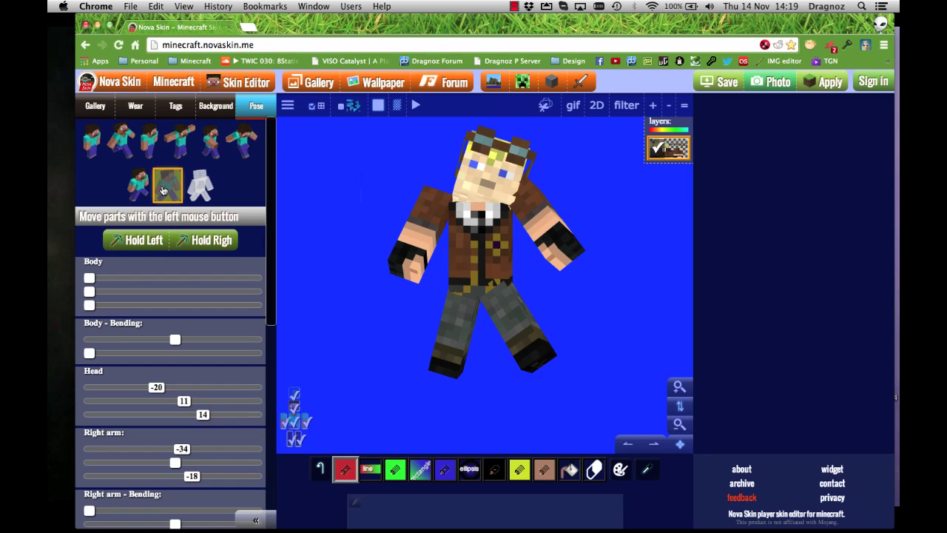
left_click(163, 191)
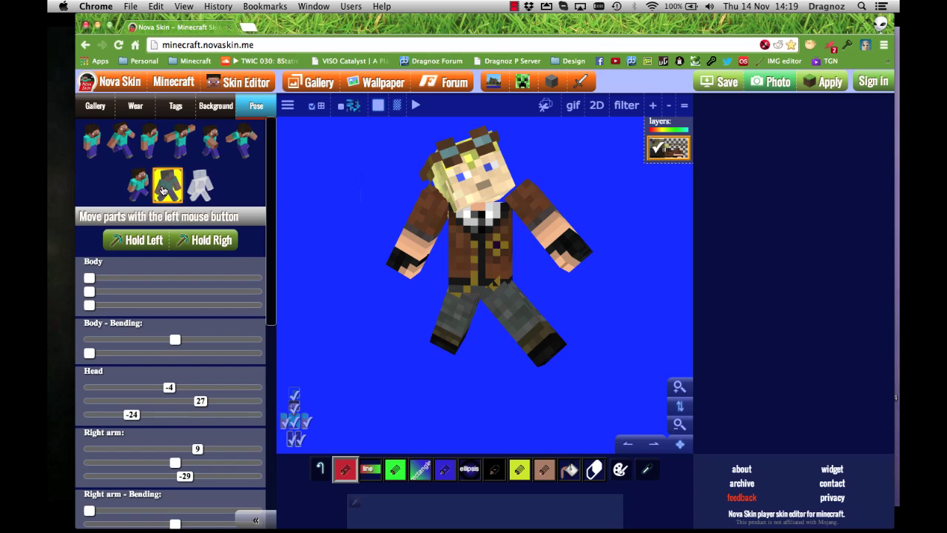
left_click(164, 191)
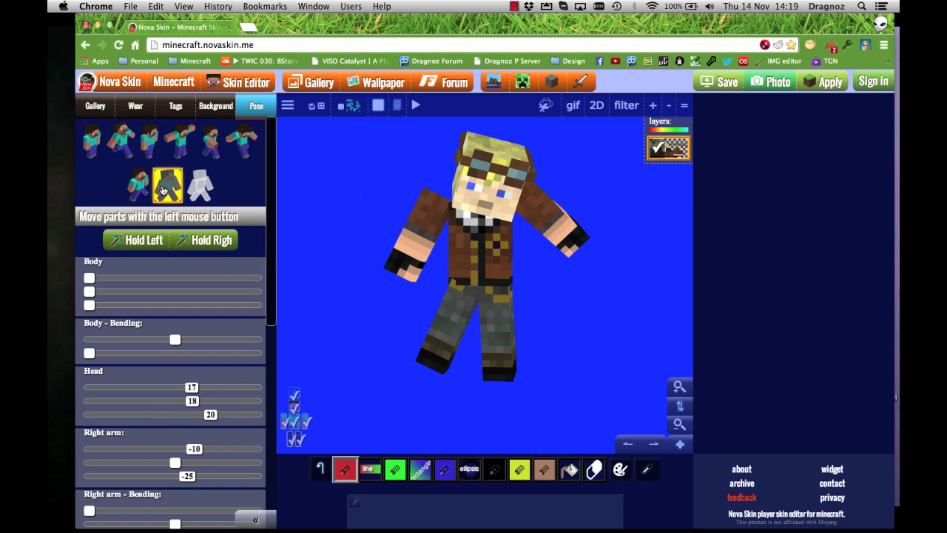
left_click(163, 191)
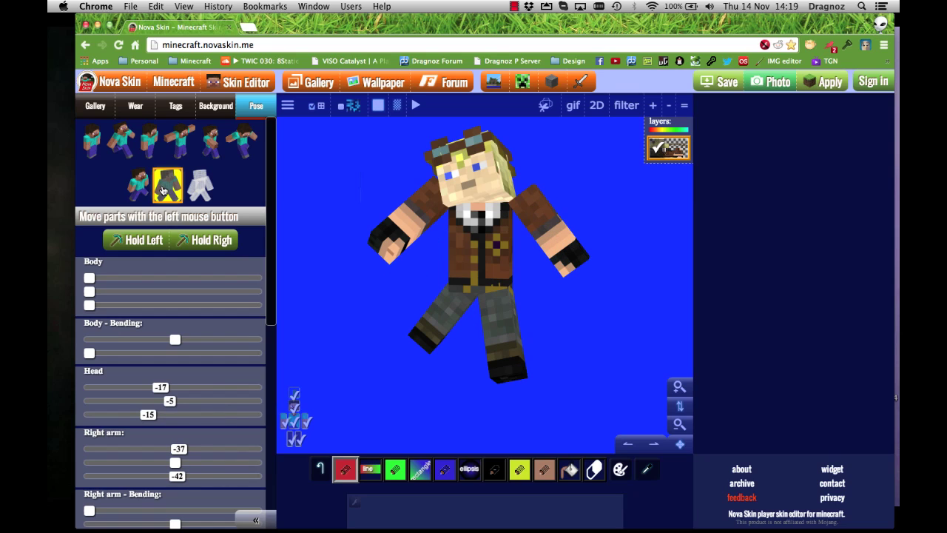
left_click(163, 191)
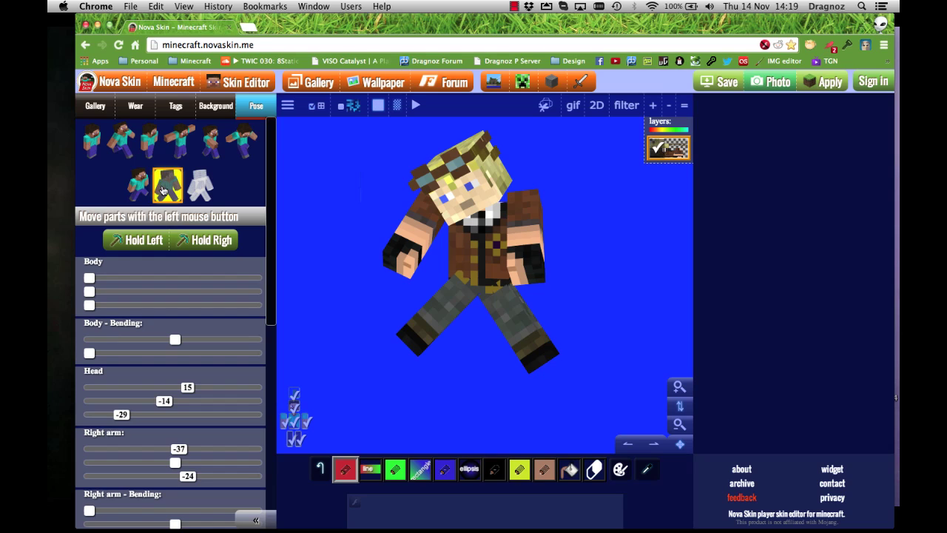
left_click(163, 190)
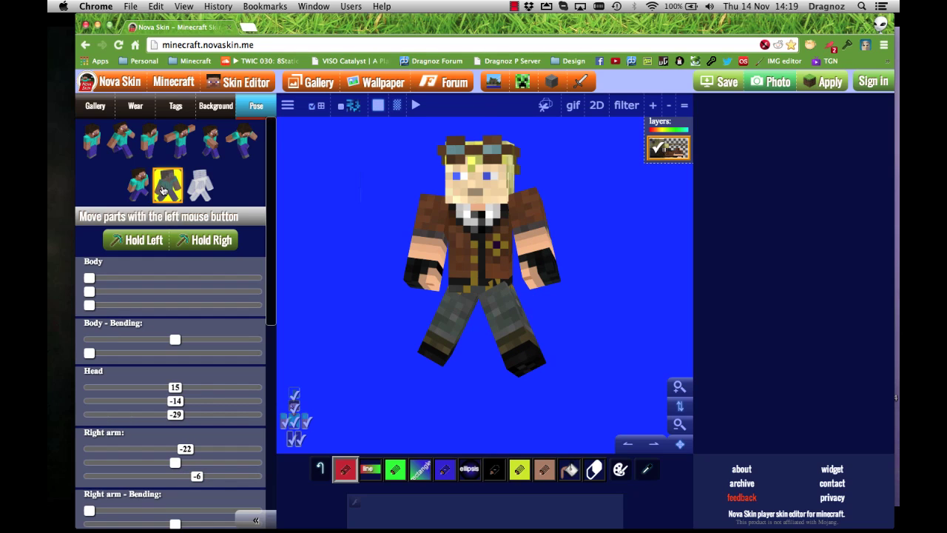
left_click(164, 191)
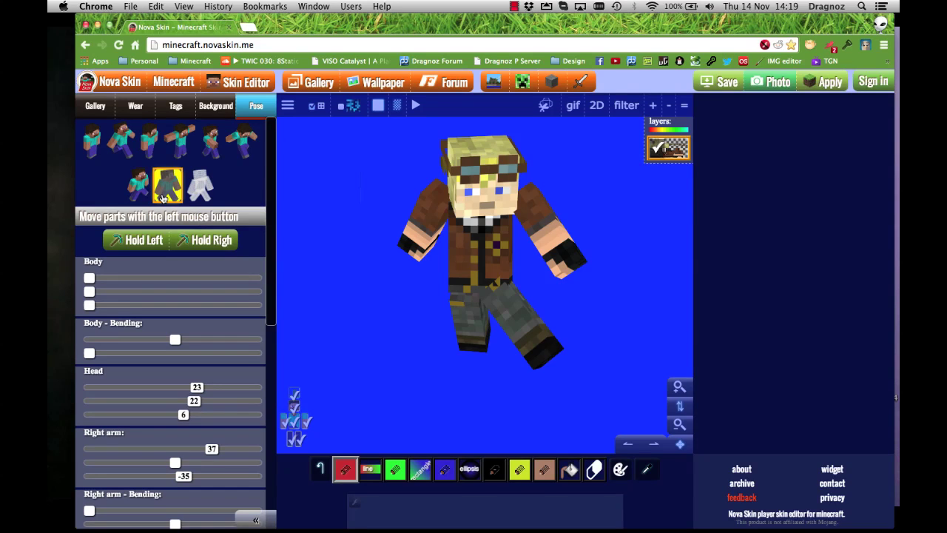
left_click(163, 197)
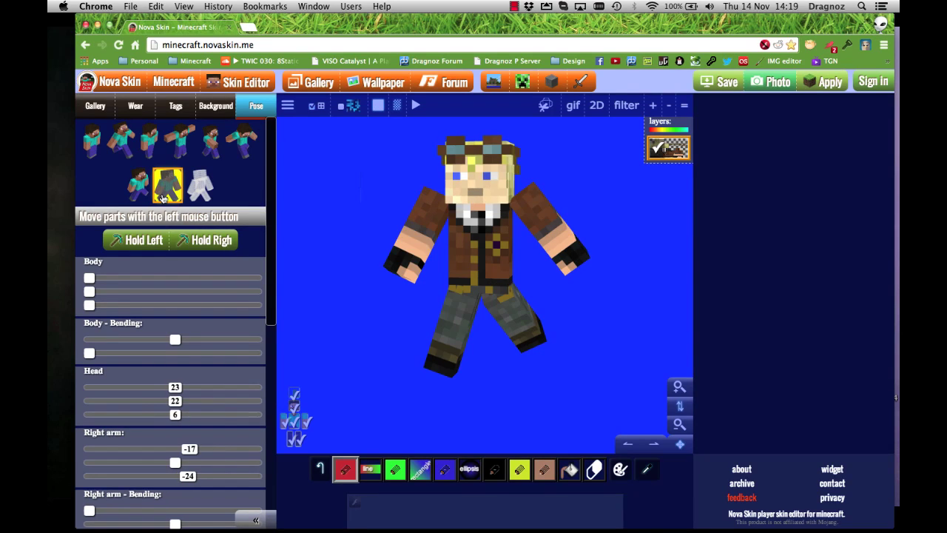
left_click(163, 196)
left_click(163, 196)
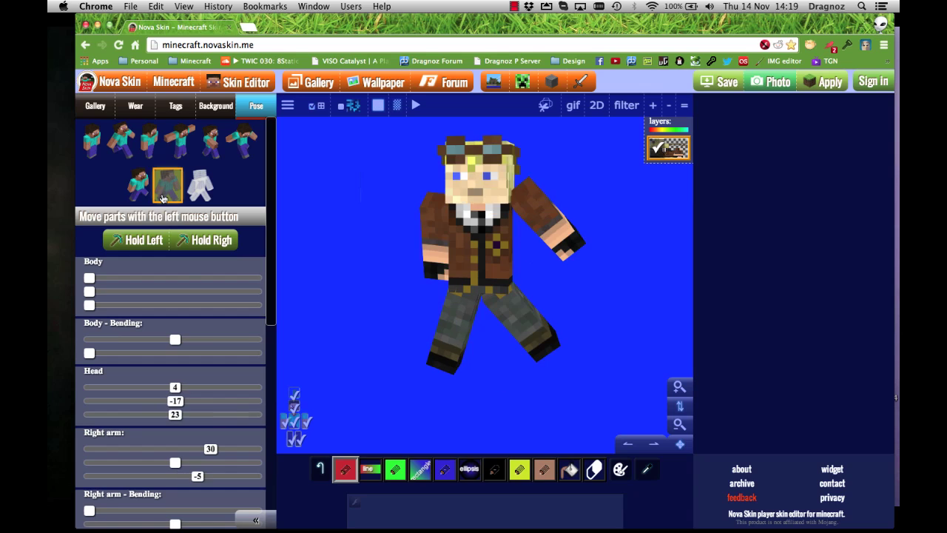
Step: Apply another preset, swing an arm, and reroll until the head tilts with arms lowered
left_click(210, 190)
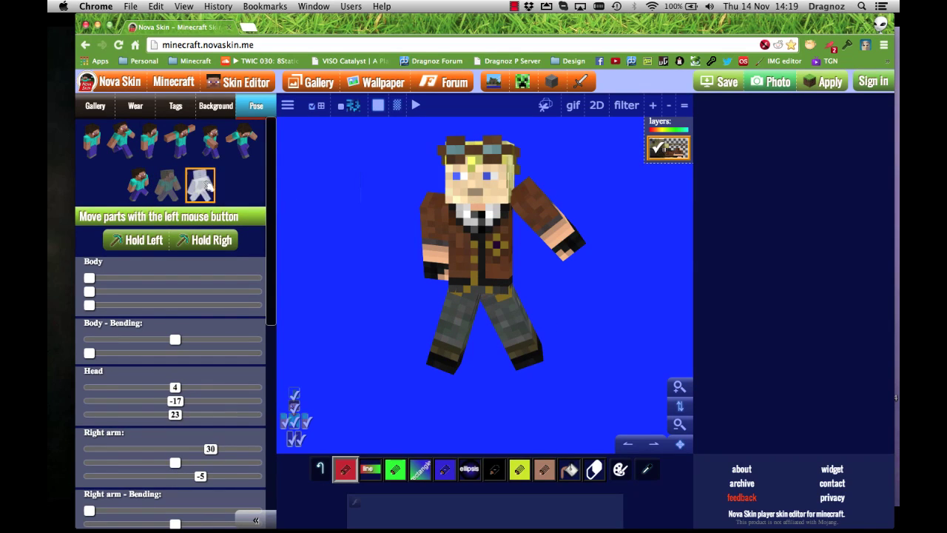
left_click_drag(423, 260, 387, 317)
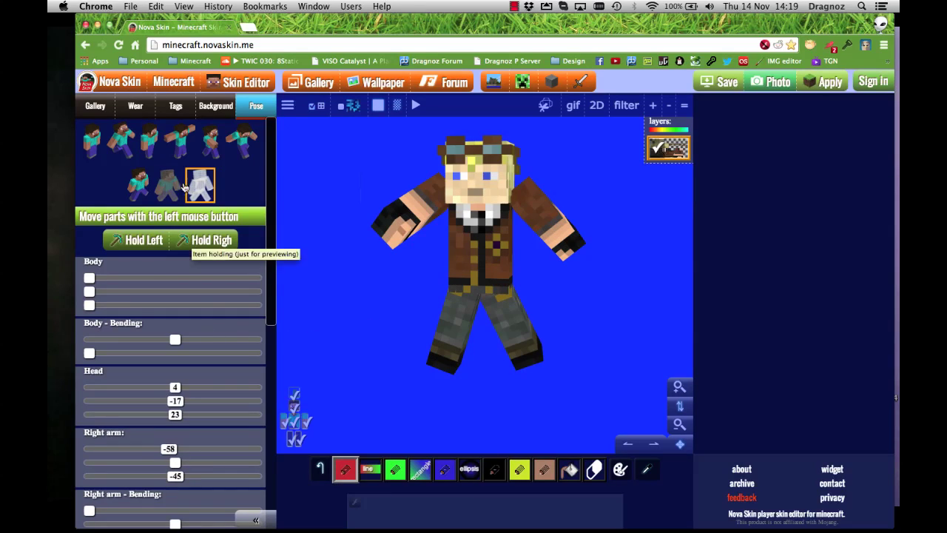
left_click(157, 181)
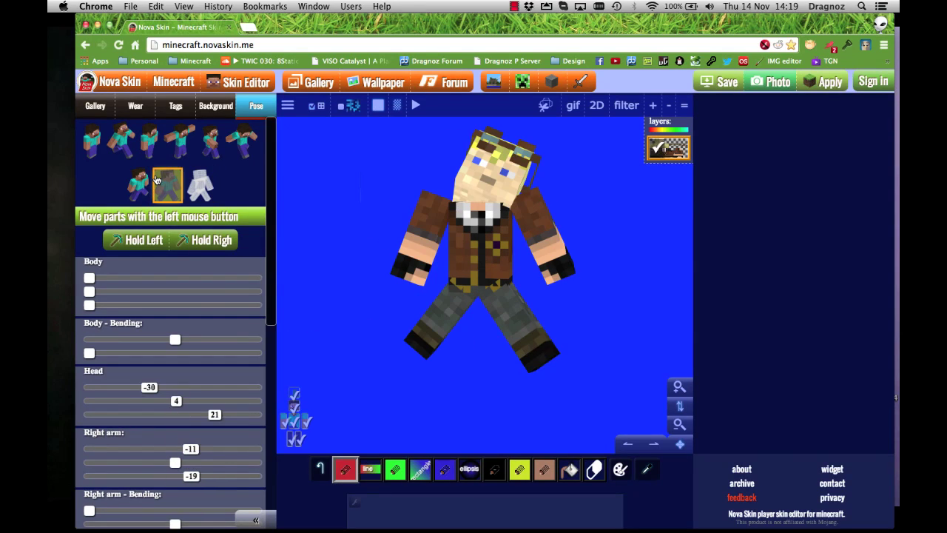
left_click(157, 181)
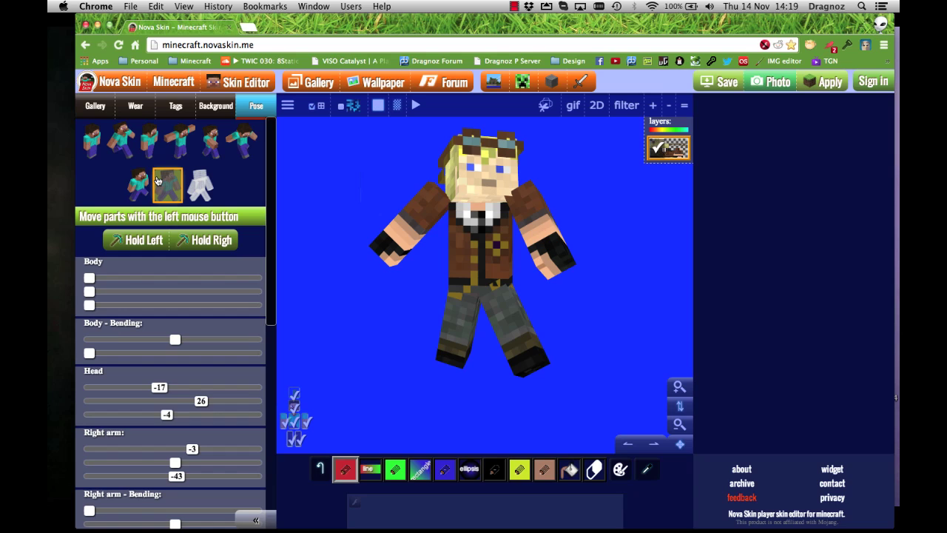
left_click(160, 184)
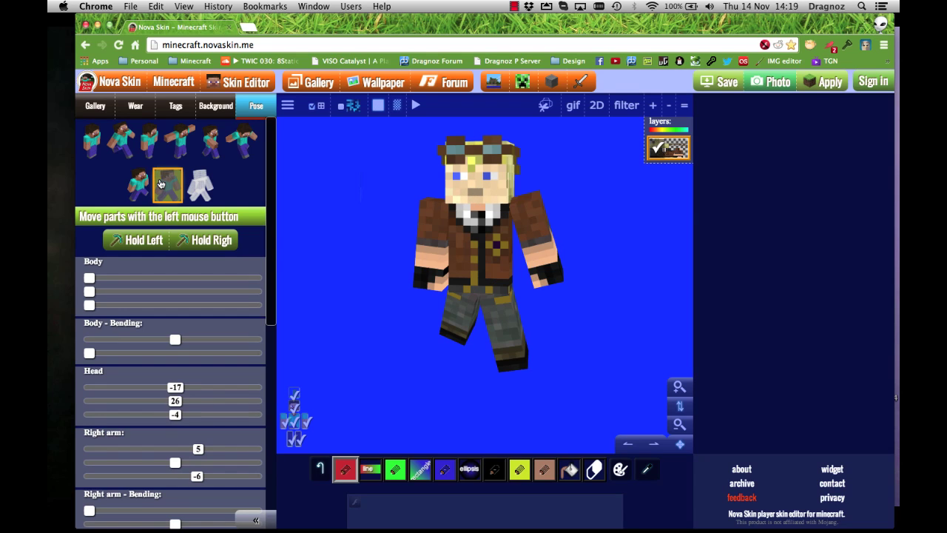
left_click(159, 183)
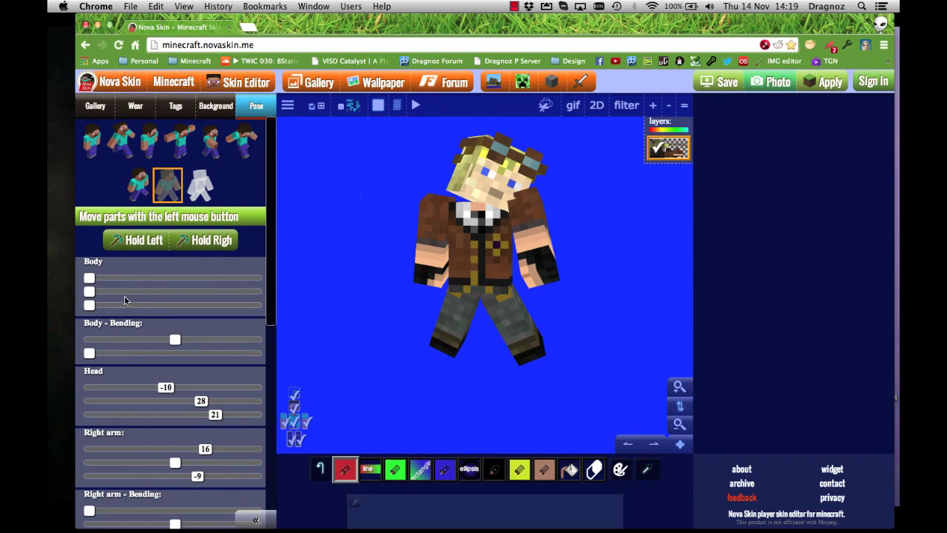
Step: Bend the model's body slightly with the Body-Bending slider, checking it from another angle
left_click_drag(89, 356, 189, 356)
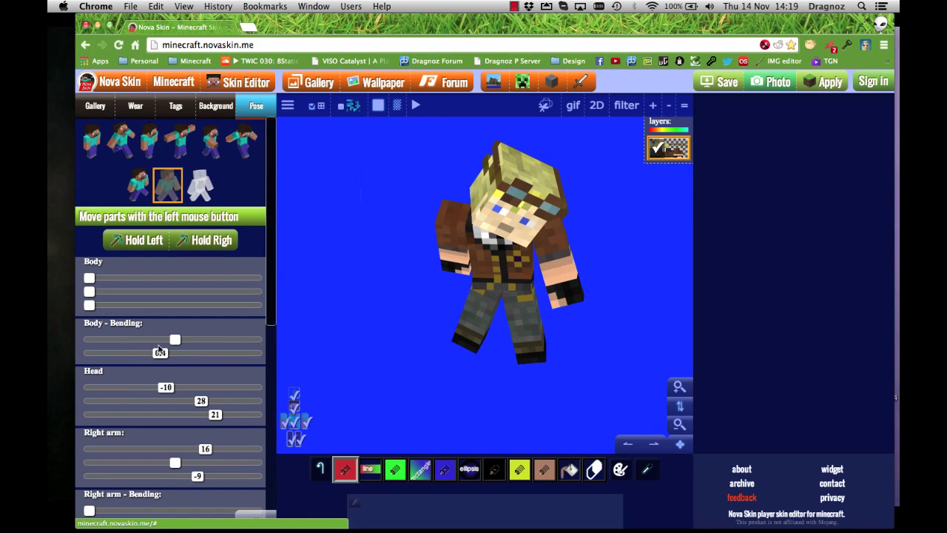
left_click_drag(429, 344, 271, 298)
left_click_drag(92, 353, 108, 353)
left_click_drag(583, 290, 571, 217)
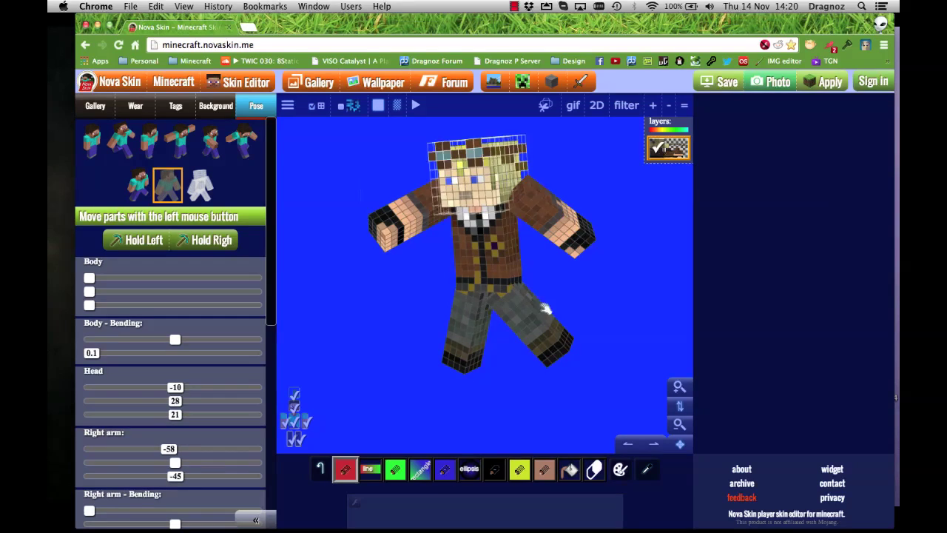
left_click_drag(97, 356, 141, 356)
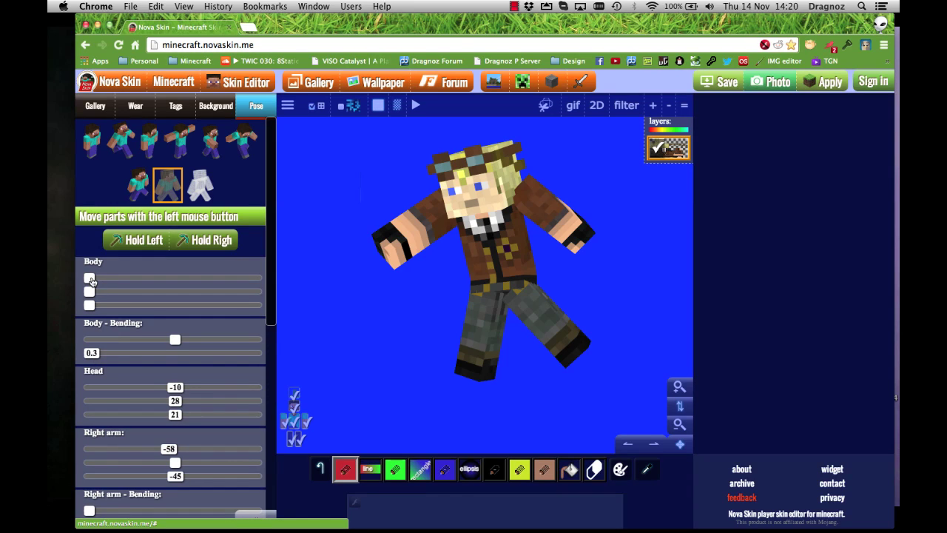
Step: Turn the head, raise the right arm to -58 with 0.25 bending, and set body bending 0.25
scroll(185, 397, "down", 5)
left_click_drag(185, 401, 202, 404)
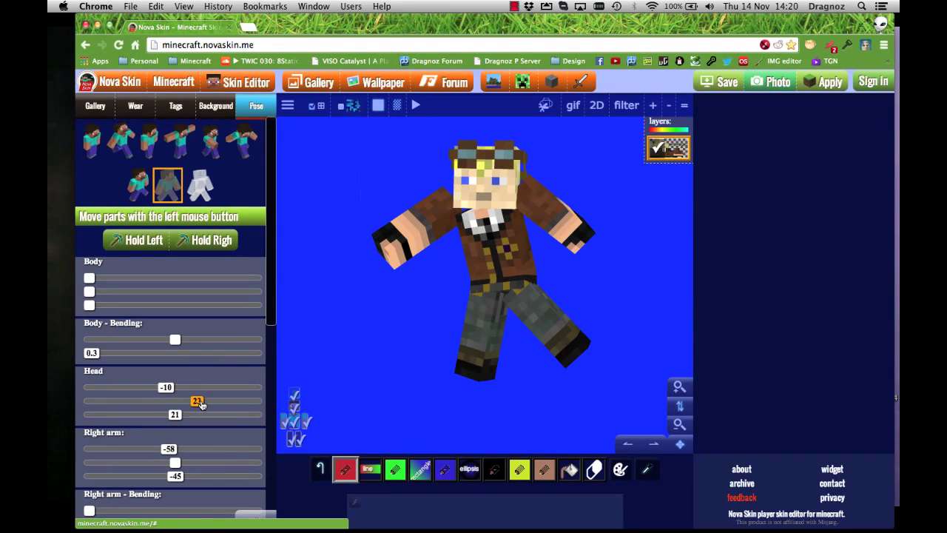
scroll(195, 418, "down", 2)
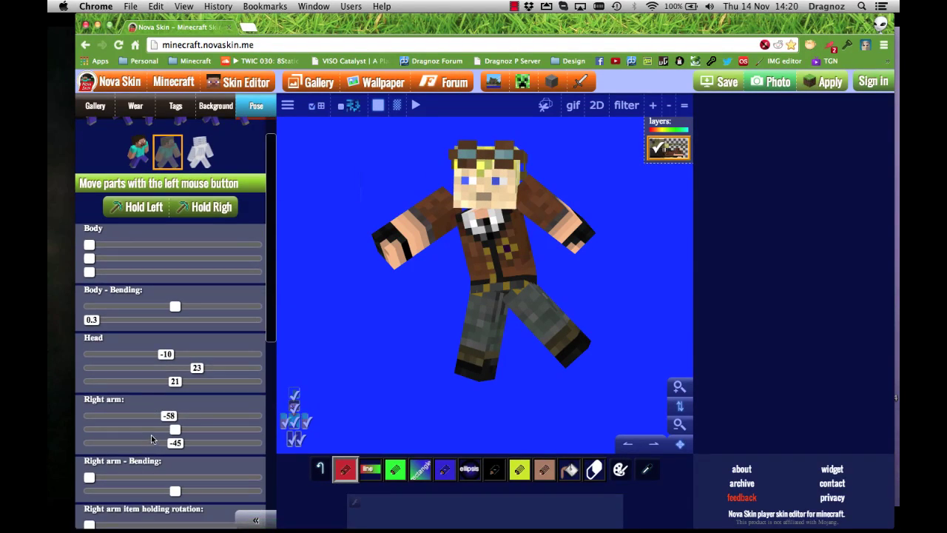
left_click_drag(170, 416, 162, 418)
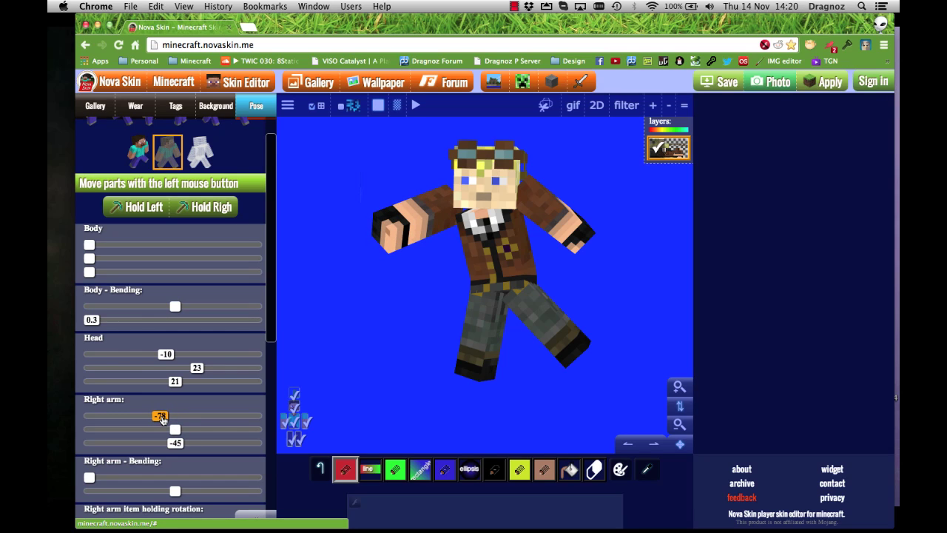
scroll(150, 429, "down", 1)
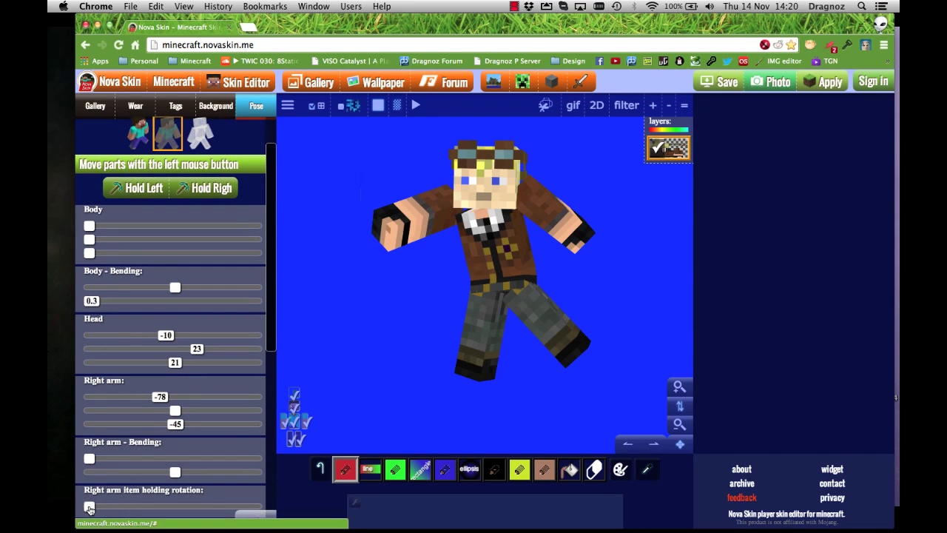
left_click_drag(88, 459, 122, 459)
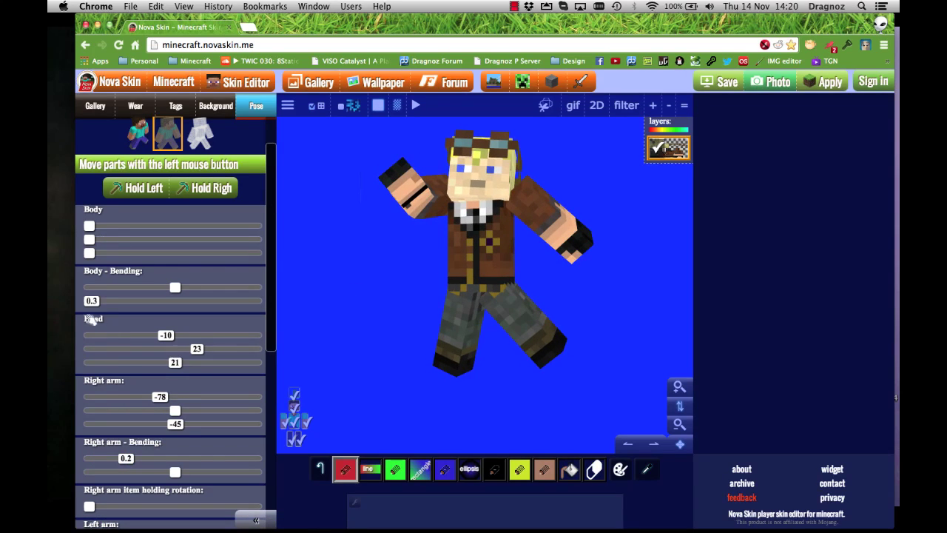
left_click_drag(91, 301, 136, 302)
left_click_drag(90, 457, 136, 458)
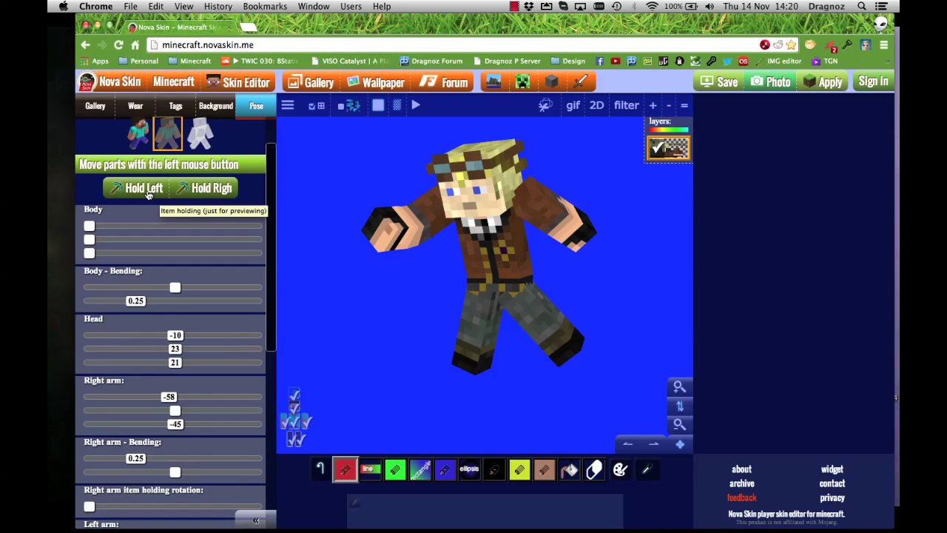
Step: Put a pickaxe in each hand and rotate the right arm forward and up
left_click(147, 194)
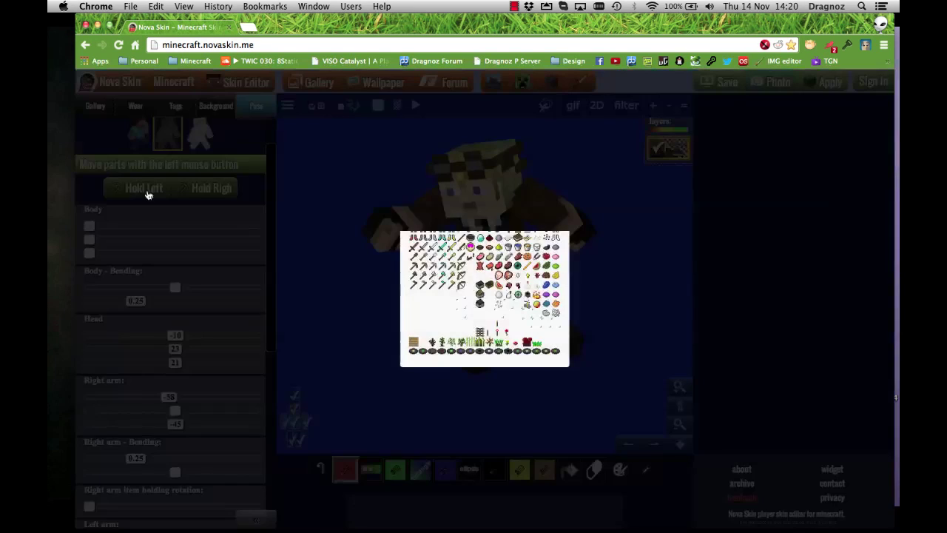
left_click(436, 275)
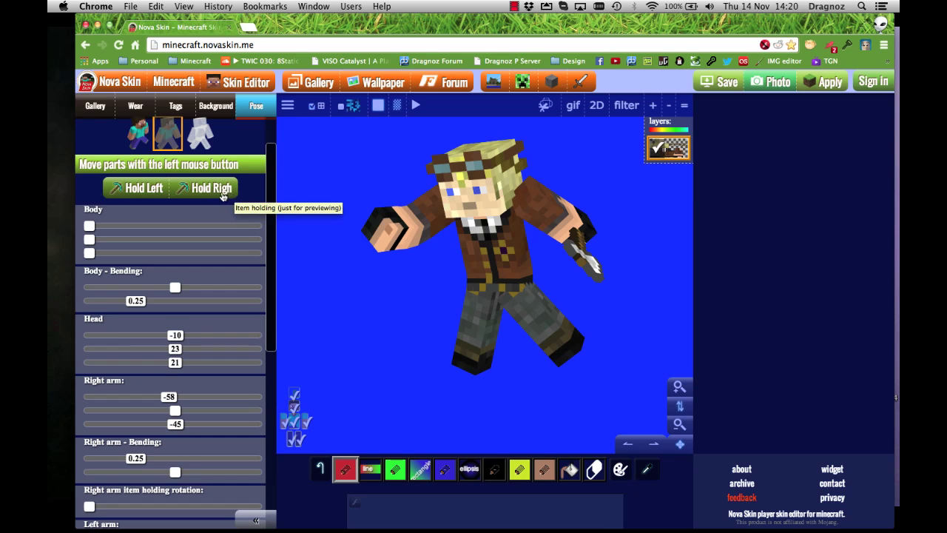
left_click(220, 194)
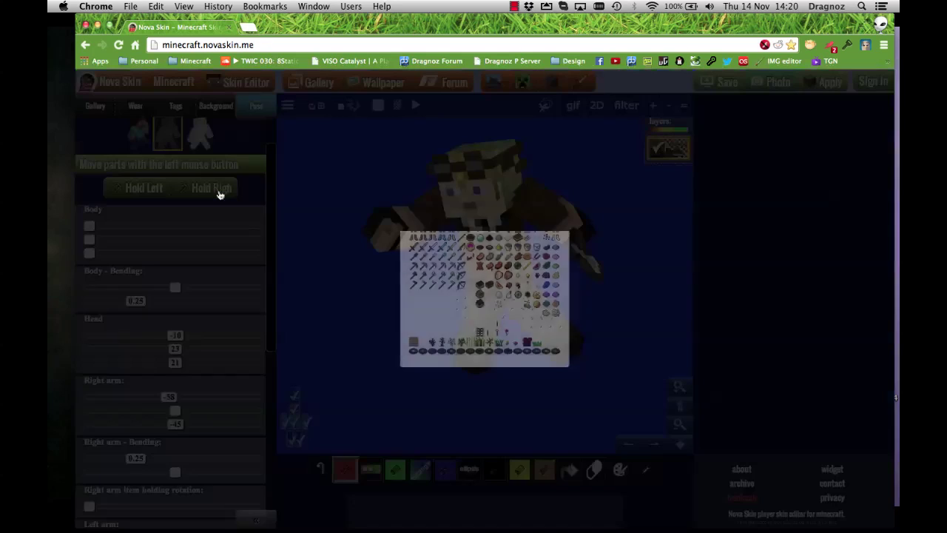
left_click(434, 274)
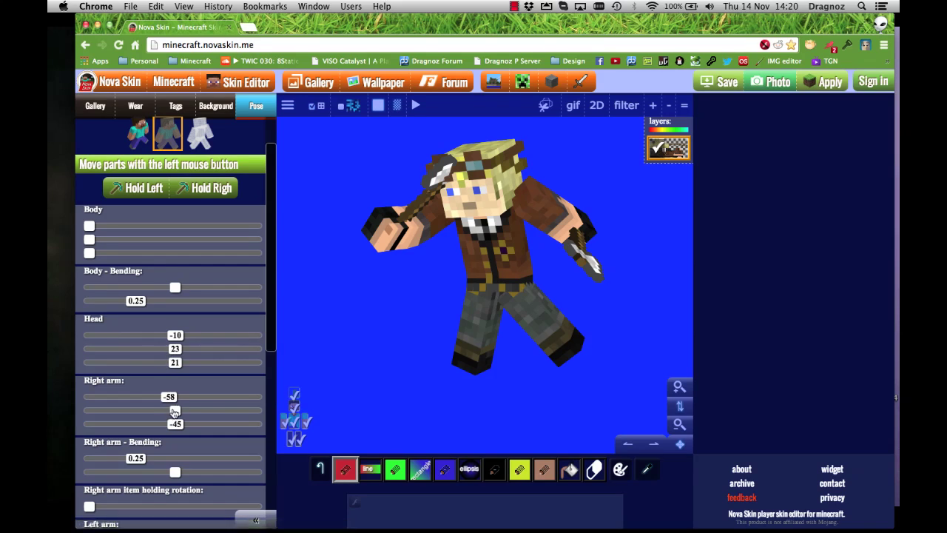
left_click_drag(176, 416, 146, 415)
left_click_drag(169, 404, 160, 401)
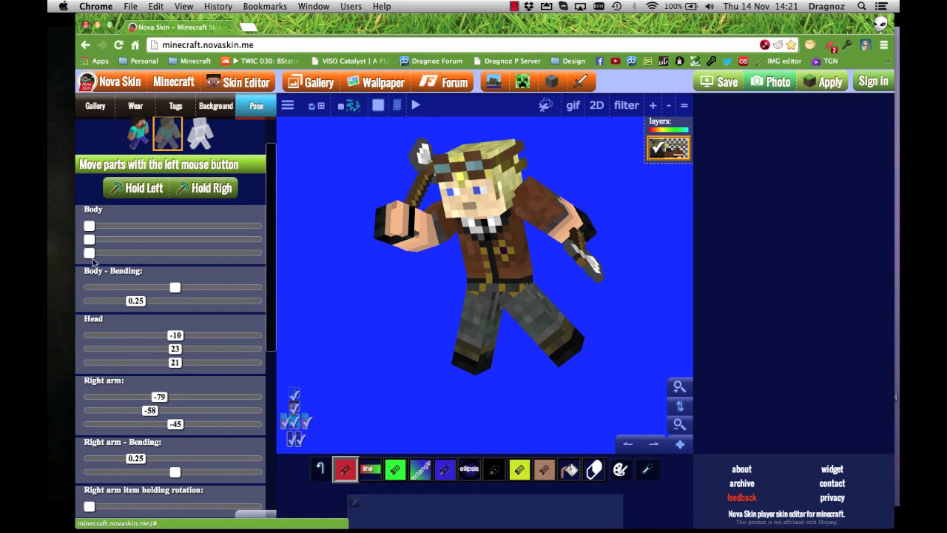
Step: Swap the items held in both hands for different tools
left_click(196, 190)
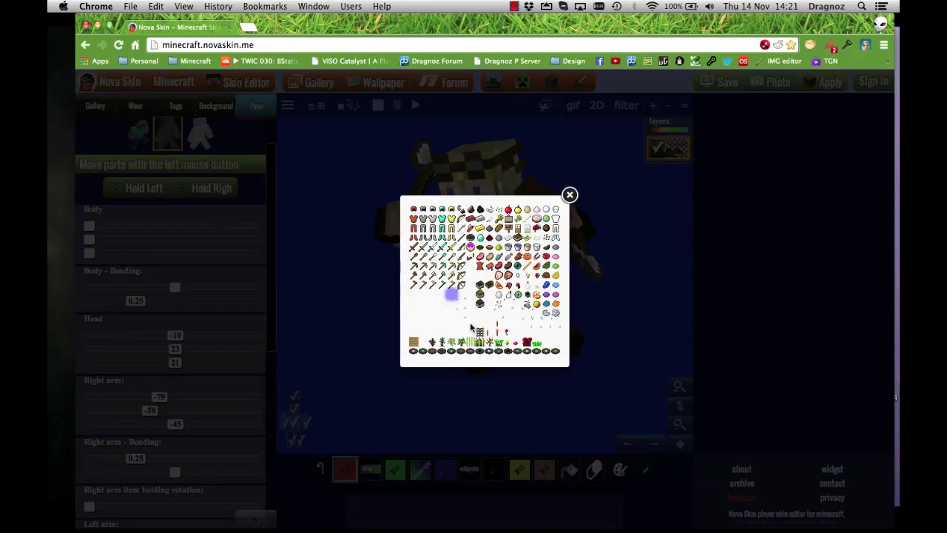
left_click(432, 302)
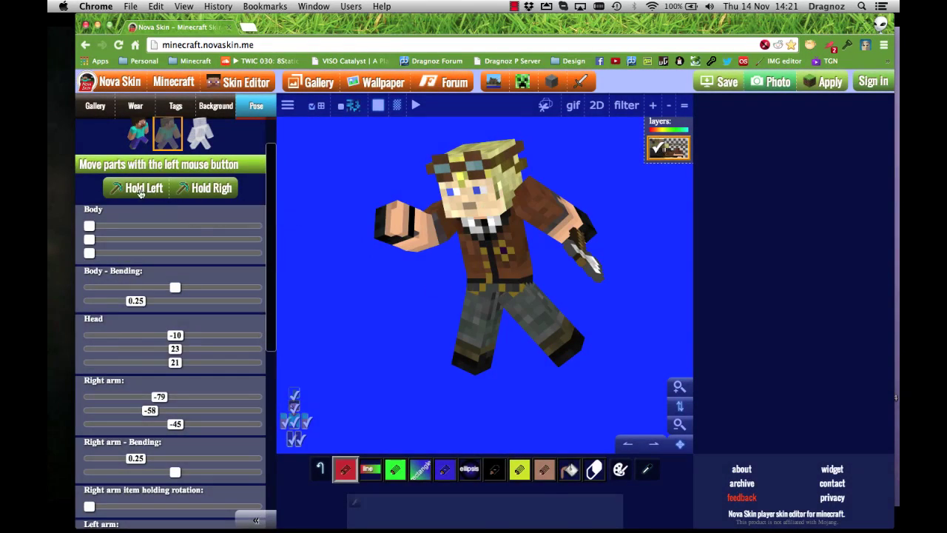
left_click(188, 190)
left_click(434, 278)
left_click(219, 188)
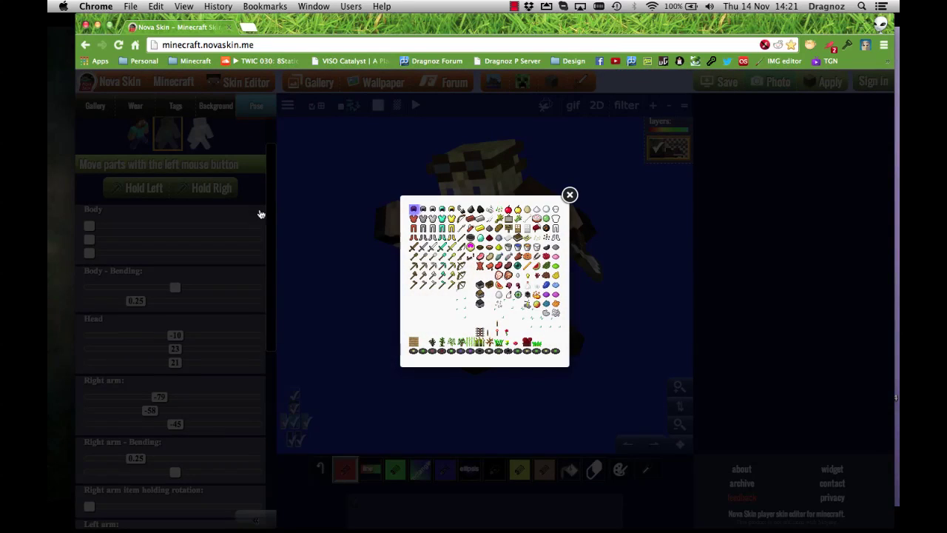
left_click(433, 274)
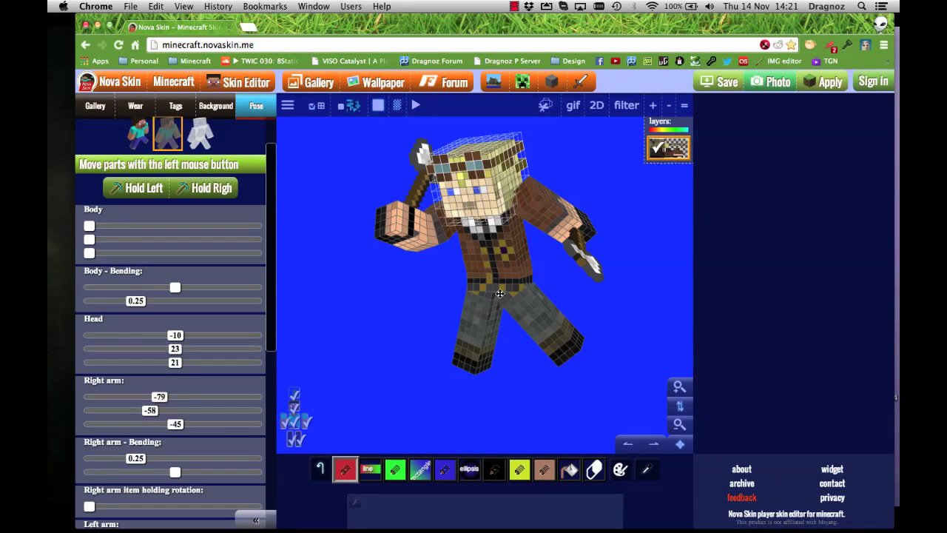
Step: Bend the left arm, then reselect held items, giving one hand a pickaxe and the left a new item
scroll(153, 383, "down", 5)
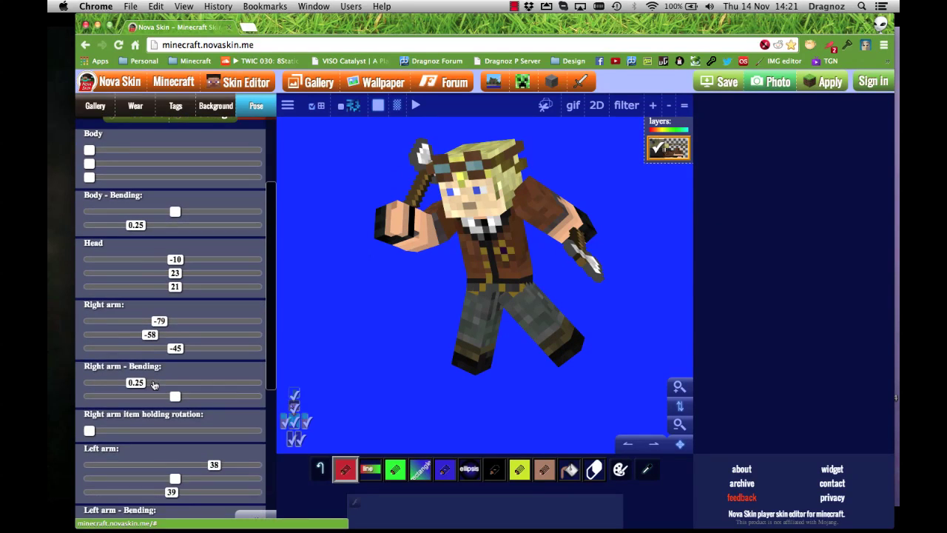
scroll(154, 382, "down", 3)
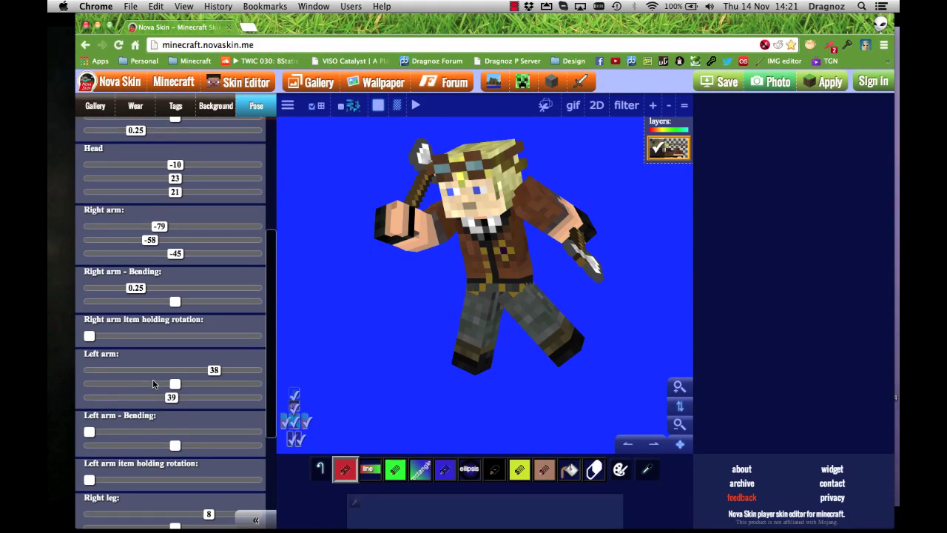
left_click_drag(88, 440, 141, 434)
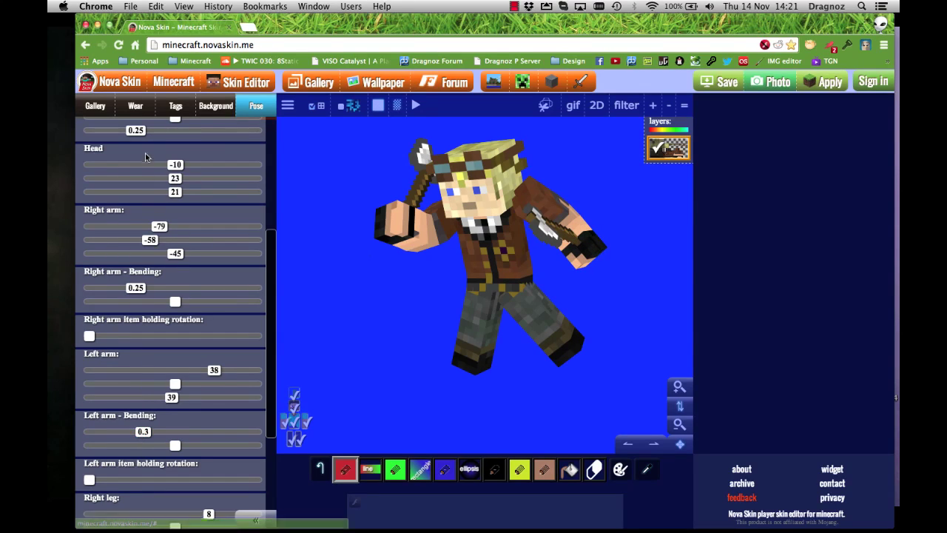
scroll(153, 222, "up", 10)
left_click(143, 239)
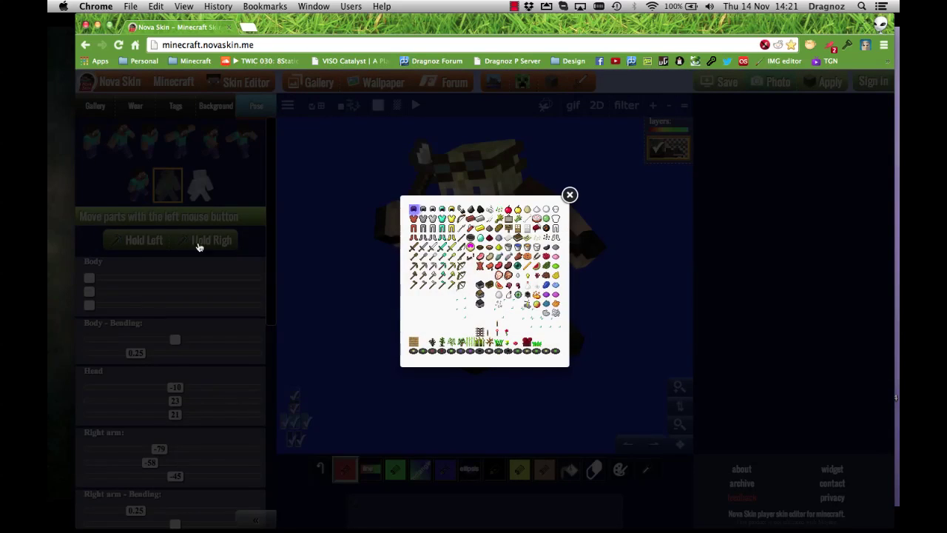
left_click(434, 284)
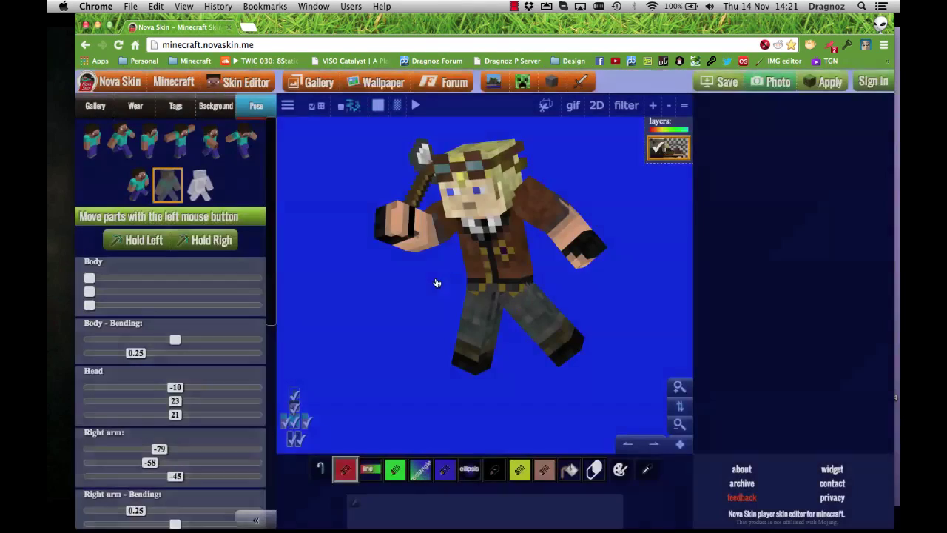
left_click(154, 241)
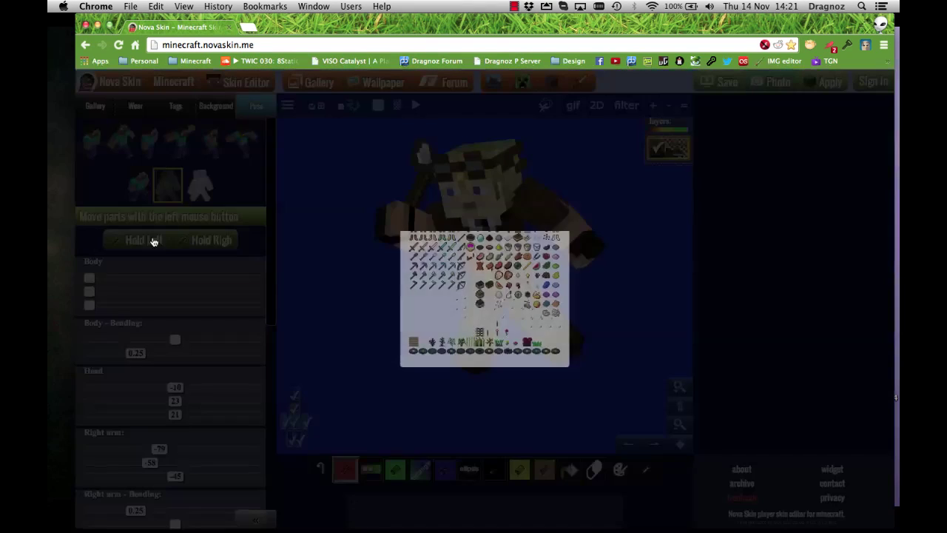
left_click(441, 276)
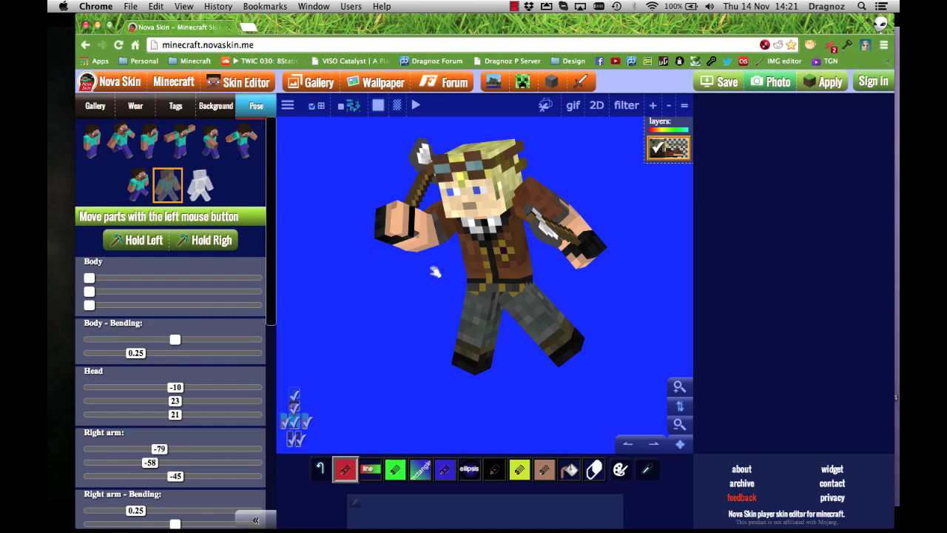
scroll(148, 441, "down", 6)
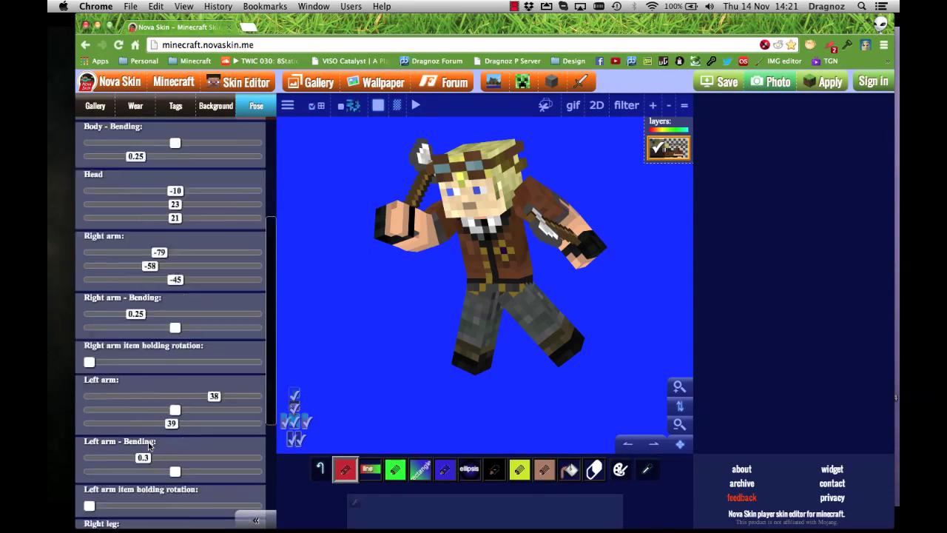
Step: Set the right leg and left leg bending to 0.1
scroll(148, 441, "down", 5)
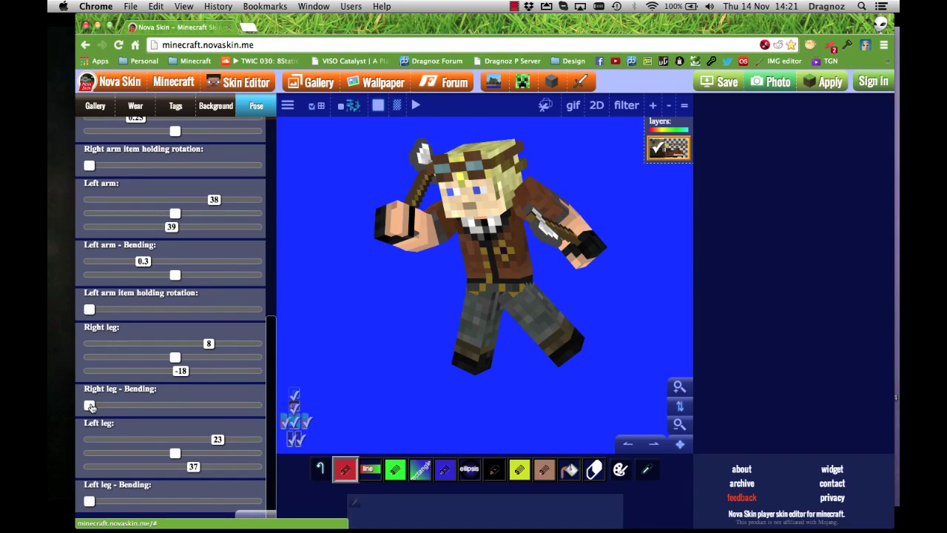
left_click_drag(99, 406, 109, 406)
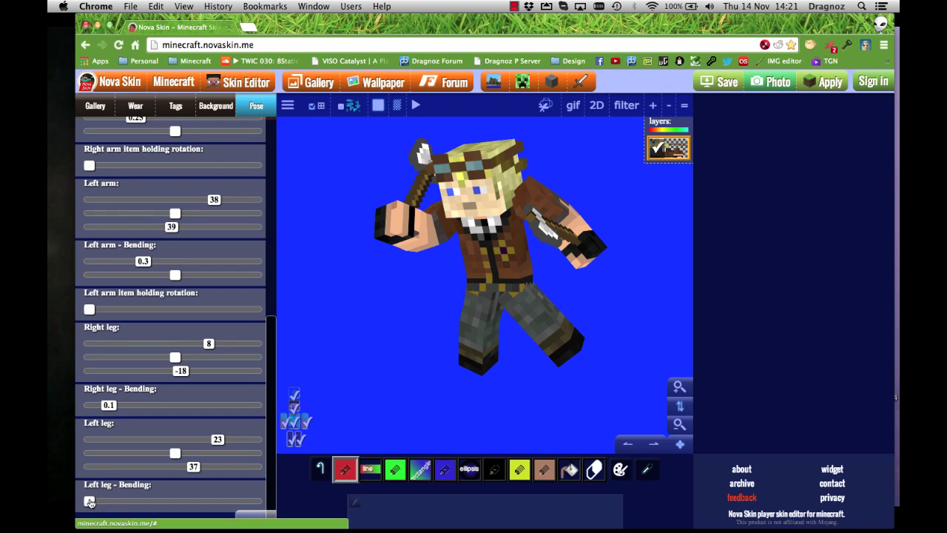
left_click_drag(99, 503, 108, 502)
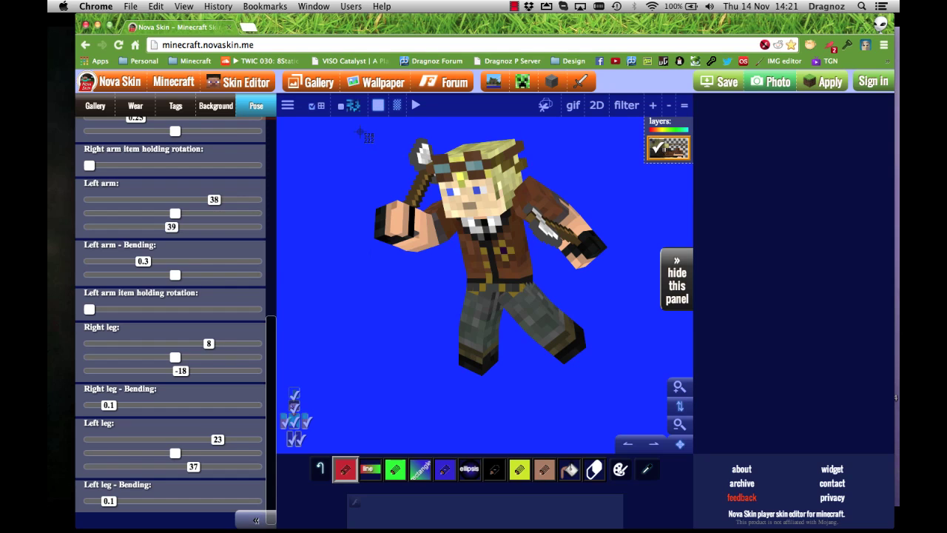
Step: Capture a region screenshot of the posed character on the blue backdrop
left_click_drag(349, 125, 625, 392)
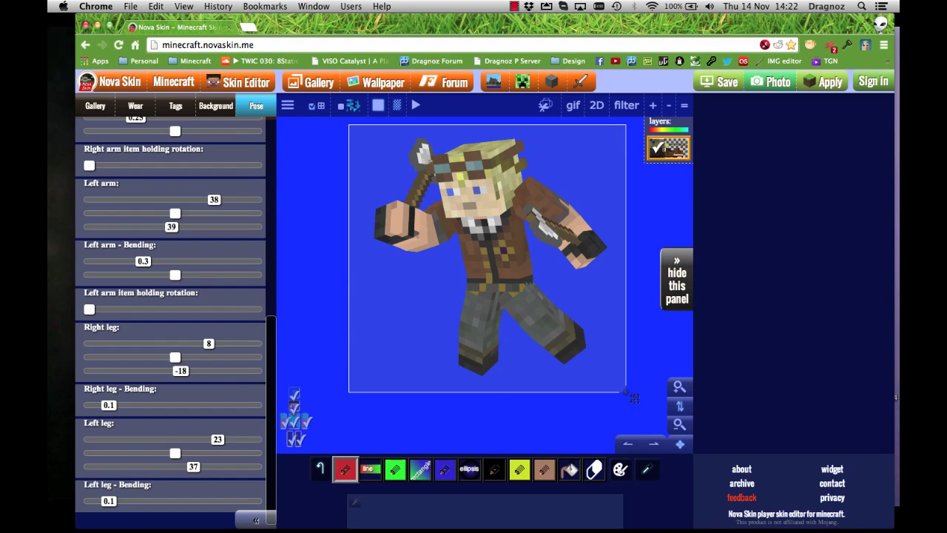
left_click_drag(625, 392, 626, 392)
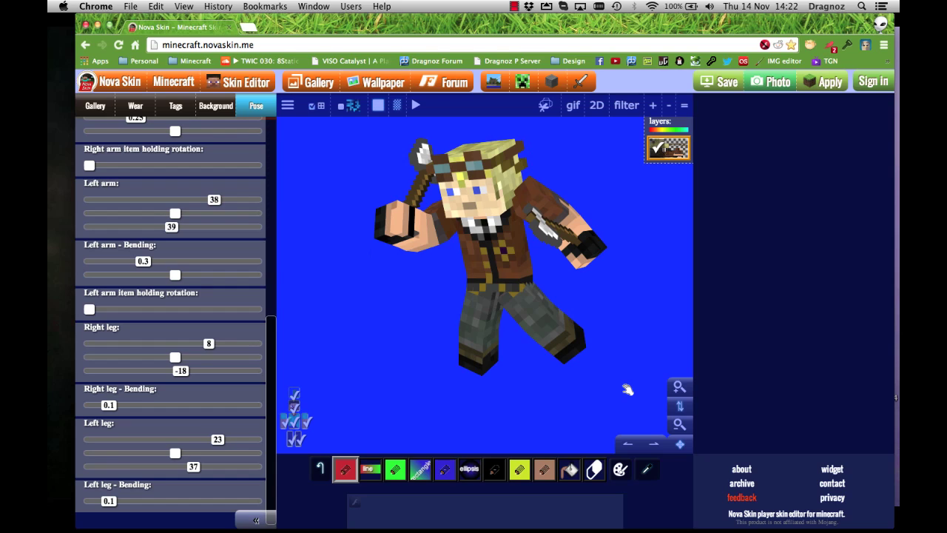
key("super+shift+4")
Step: Bend the left leg to 0.05 and the left arm to 0.2, and angle the held axe
left_click_drag(396, 347, 455, 343)
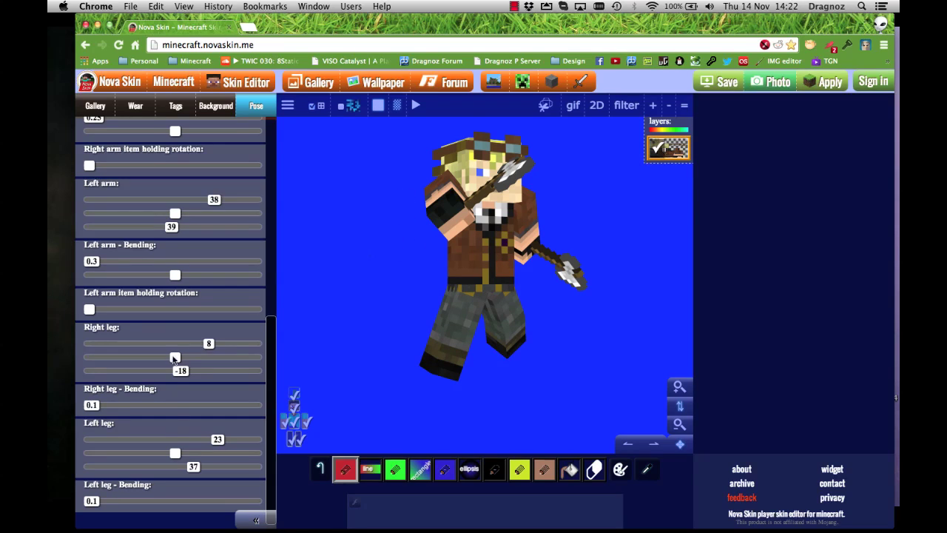
mouse_move(91, 501)
left_mouse_down()
mouse_move(101, 502)
mouse_move(93, 502)
left_mouse_up()
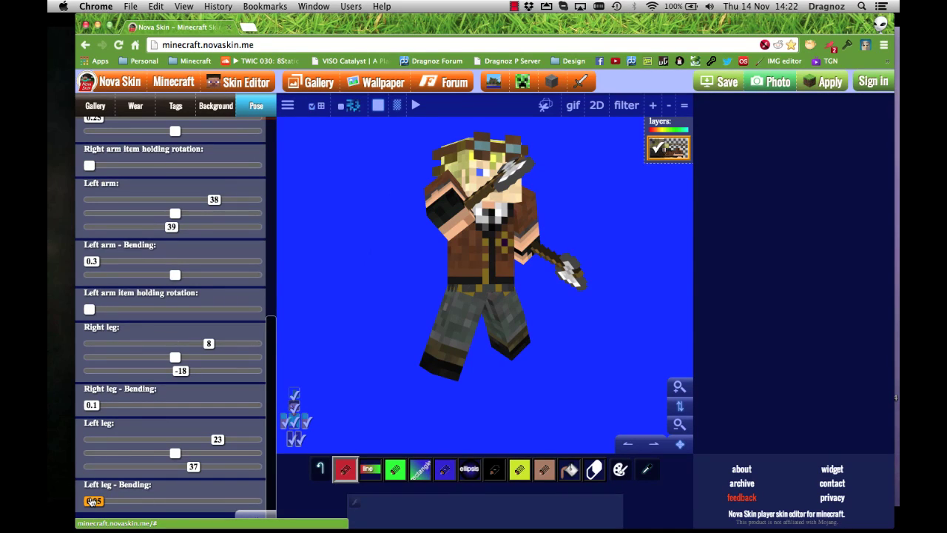
left_click_drag(94, 407, 114, 408)
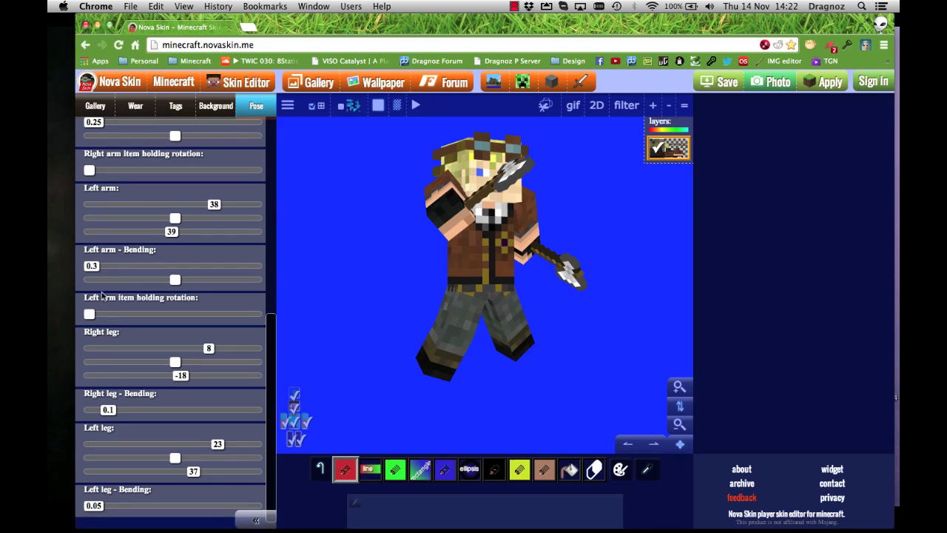
left_click_drag(94, 266, 130, 269)
left_click(90, 176)
left_click_drag(91, 178, 128, 162)
Step: Bend the right arm and right leg to 0.2, set body bending to 0.2, and face the character forward
scroll(110, 186, "up", 1)
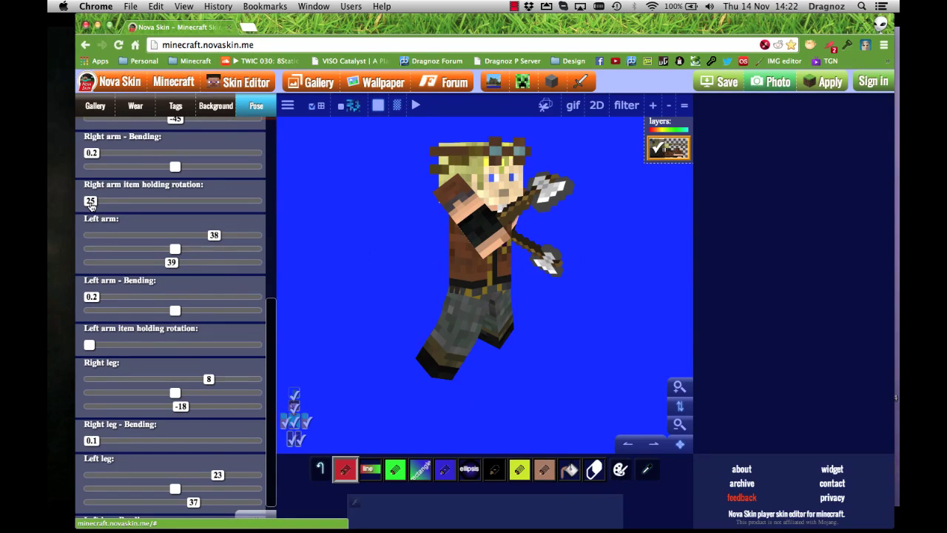
left_click_drag(91, 156, 122, 162)
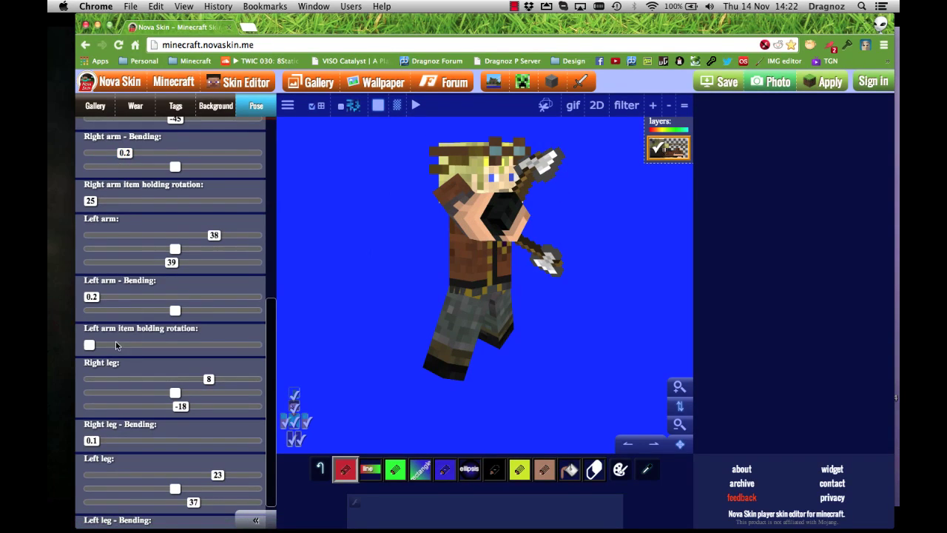
scroll(117, 342, "down", 1)
left_click_drag(92, 418, 125, 418)
left_click_drag(93, 514, 114, 515)
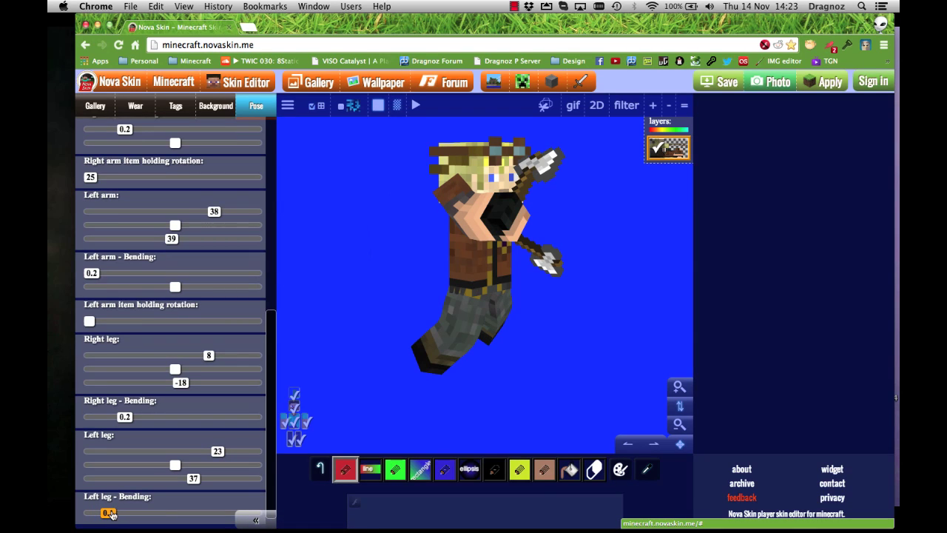
scroll(110, 514, "up", 10)
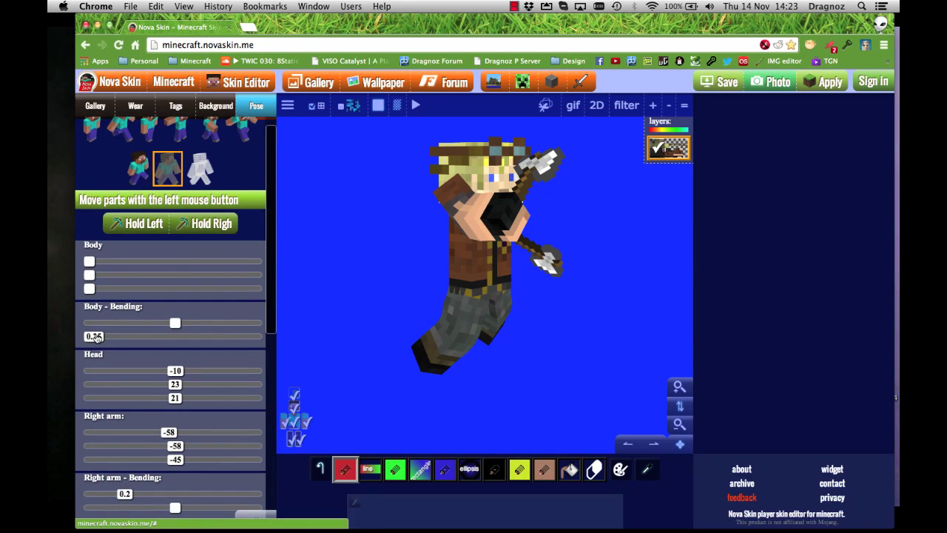
left_click_drag(103, 339, 124, 337)
left_click_drag(345, 317, 323, 304)
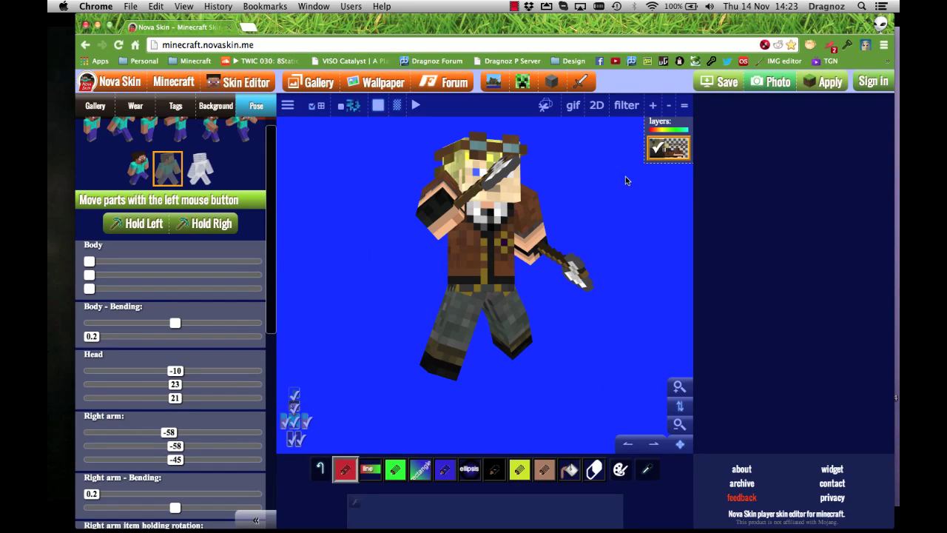
Step: Load pixlr.com/editor in a new browser tab from the IMG editor bookmark
left_click(248, 27)
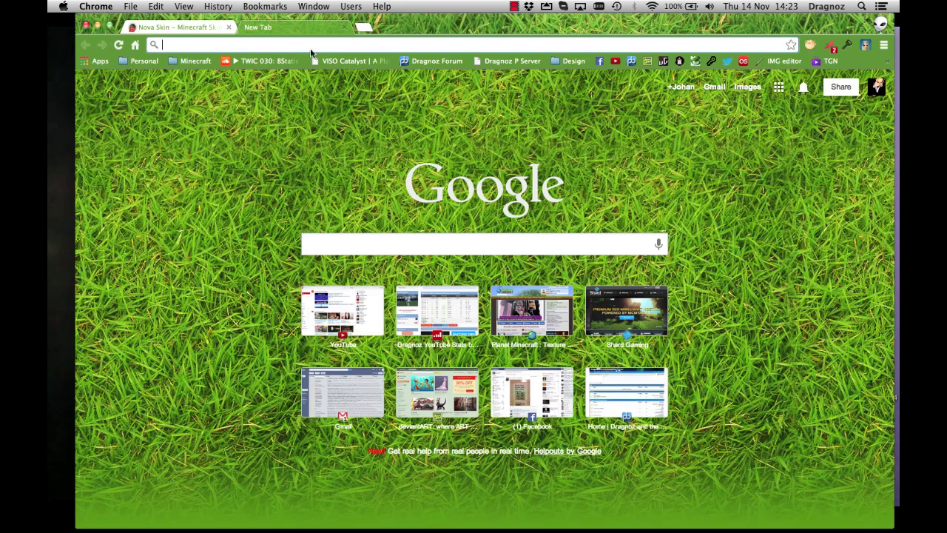
left_click(768, 63)
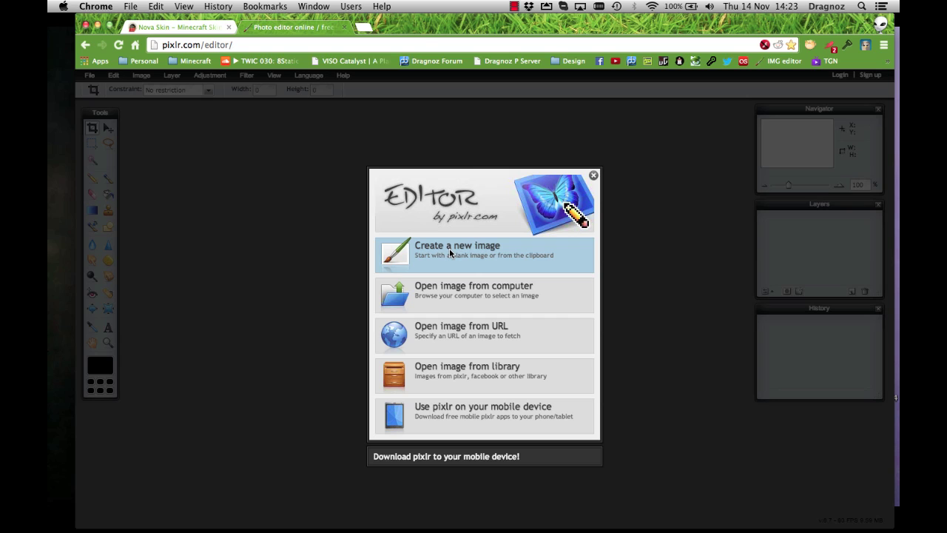
Step: Open 'Screen Shot 2013-11-14 at 14.21.51' from the Desktop after previewing it
left_click(449, 290)
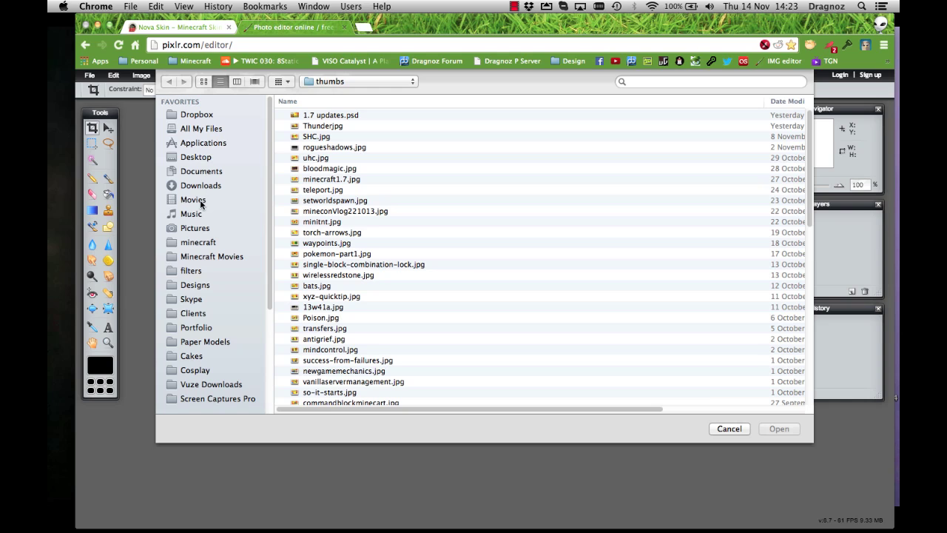
left_click(197, 158)
left_click(320, 127)
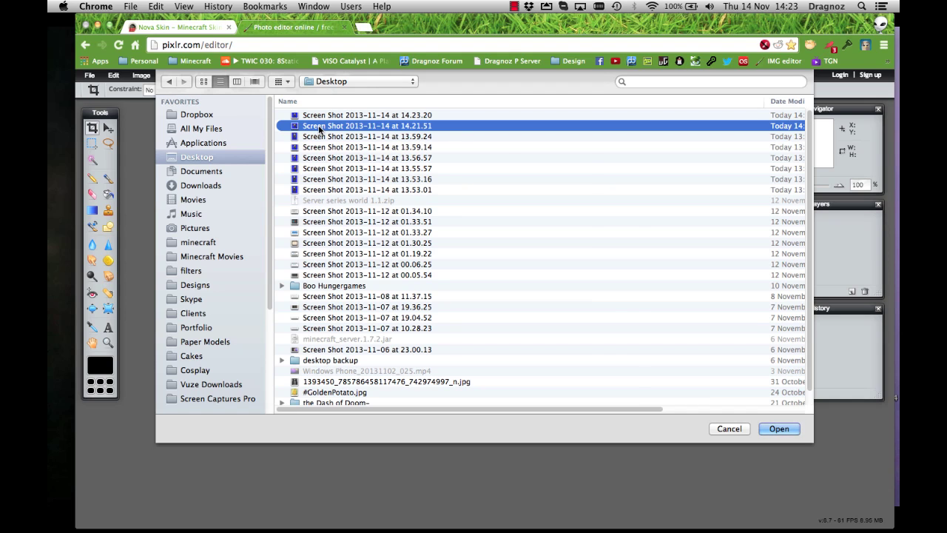
key("space")
key("Down")
key("Up")
key("Up")
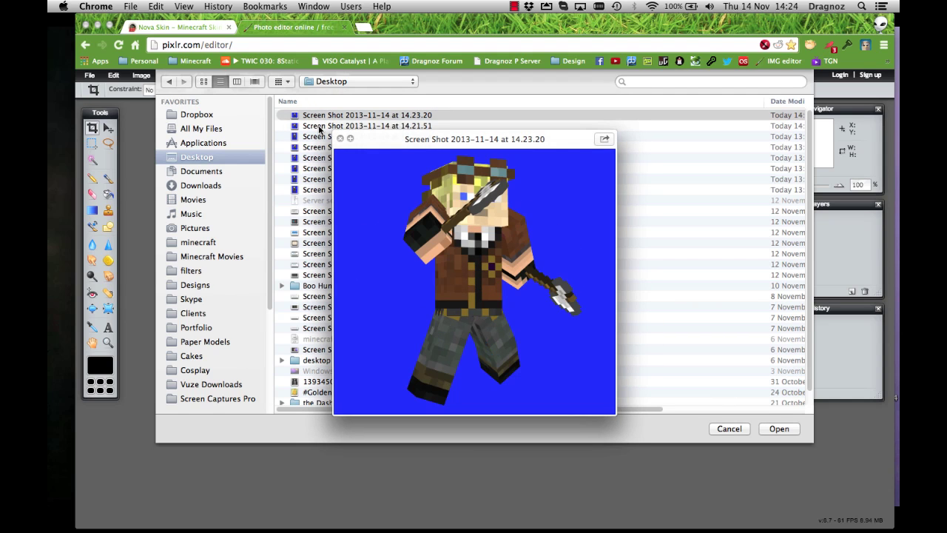
left_click(319, 126)
key("space")
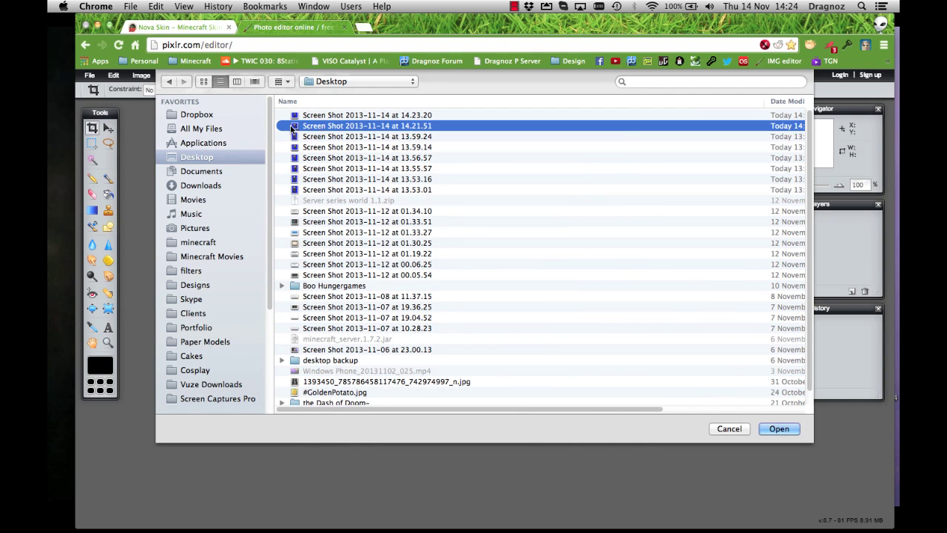
double_click(290, 125)
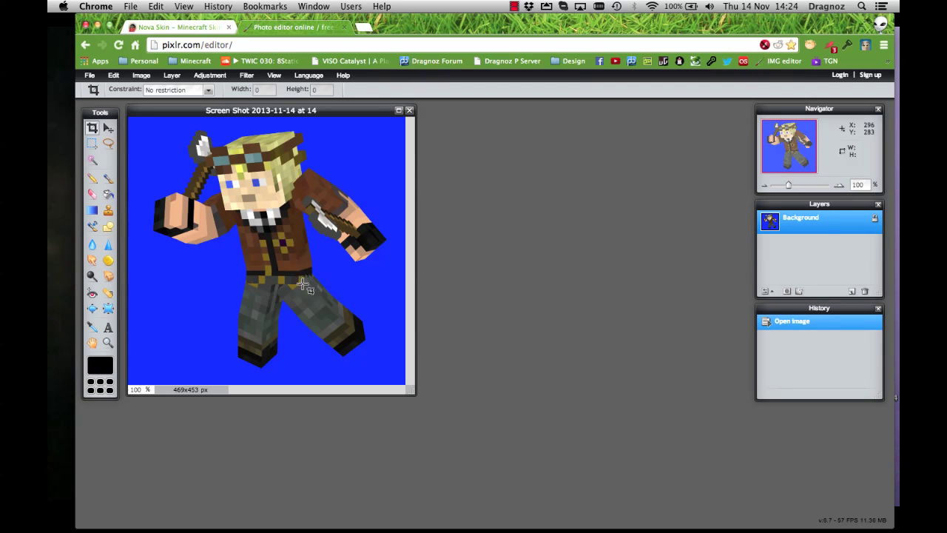
Step: Create a new blank 1280x720 px image from File > New Image
left_click(89, 75)
mouse_move(113, 74)
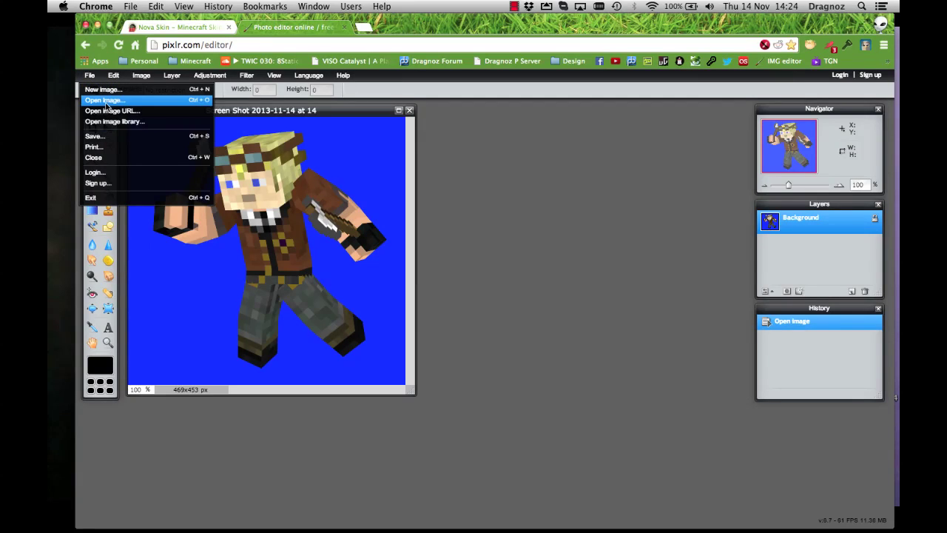
left_click(106, 91)
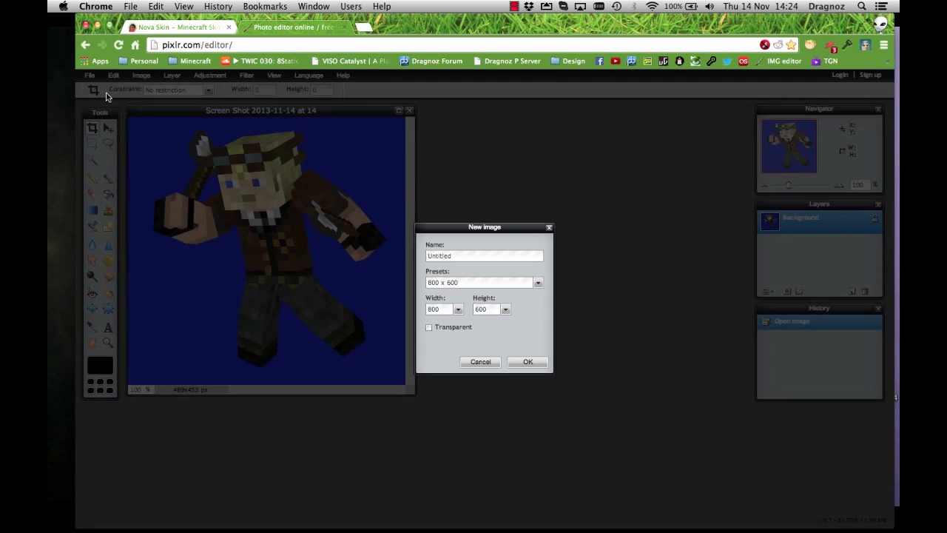
left_click(537, 285)
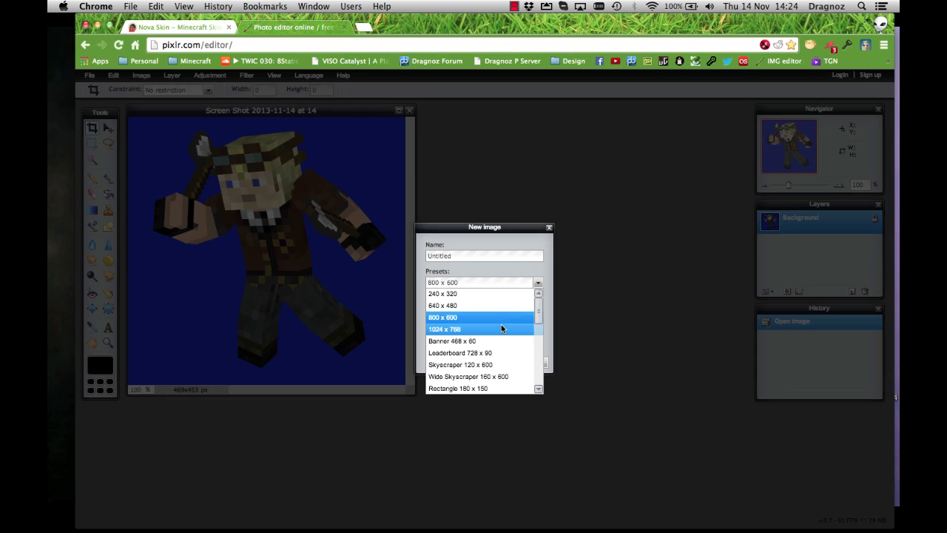
left_click(539, 270)
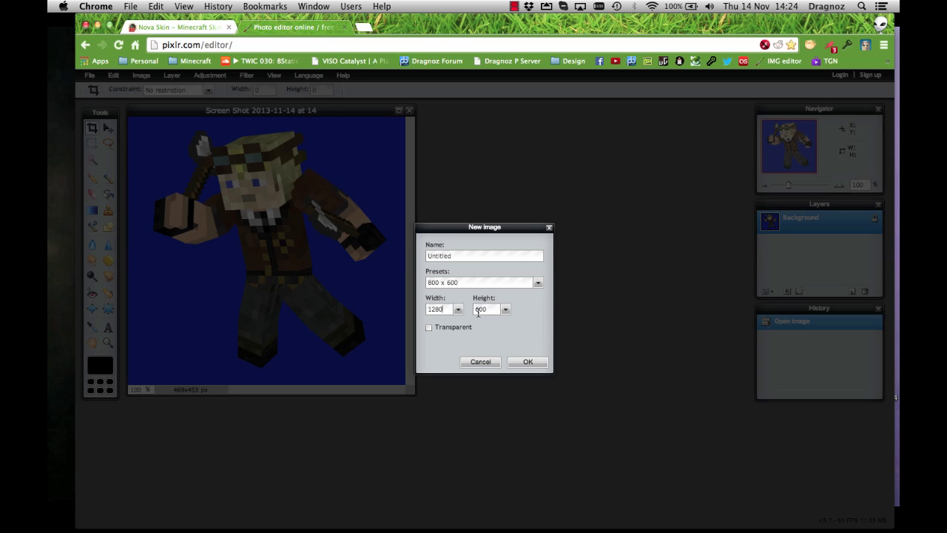
left_click_drag(490, 308, 461, 312)
type("72")
left_click(519, 364)
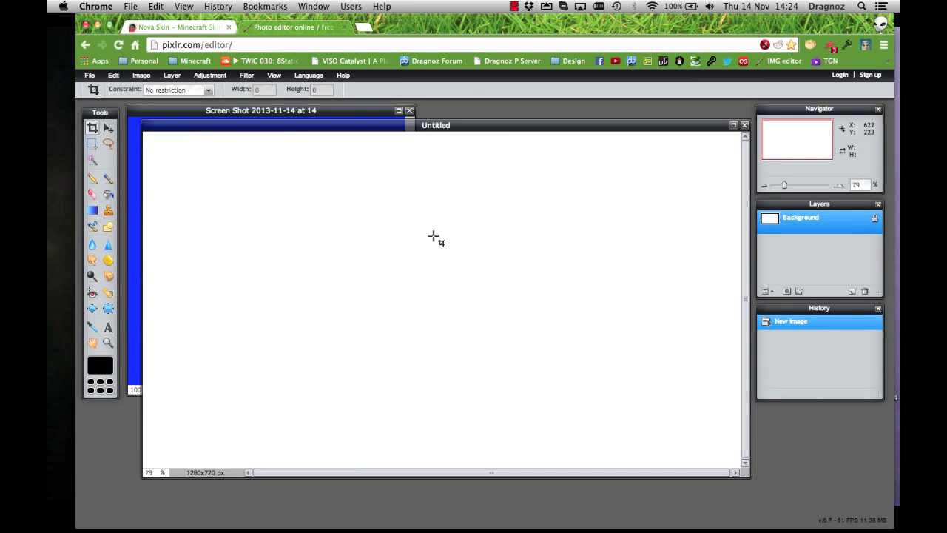
key("v")
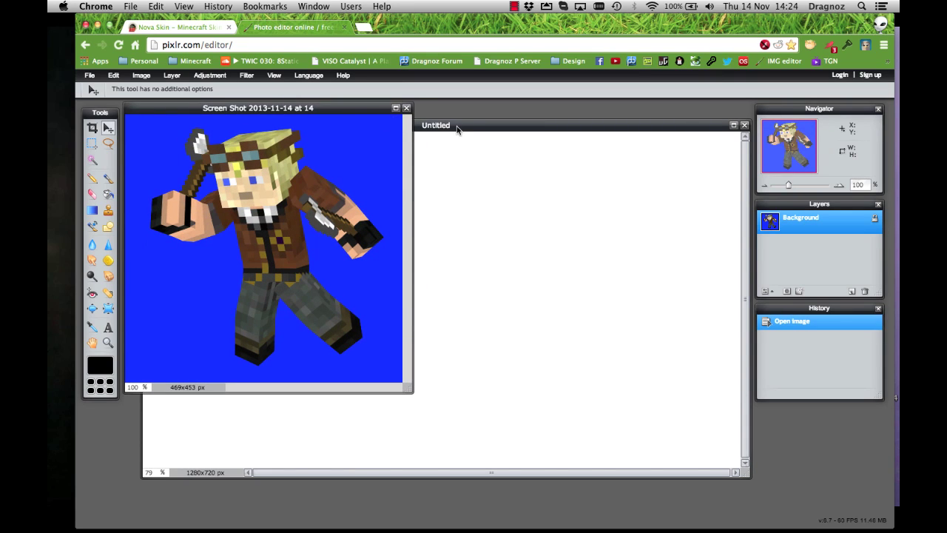
Step: Copy the skin screenshot layer onto the Untitled 1280x720 canvas, centre it, and close the original
left_click_drag(457, 129, 446, 153)
left_click(300, 132)
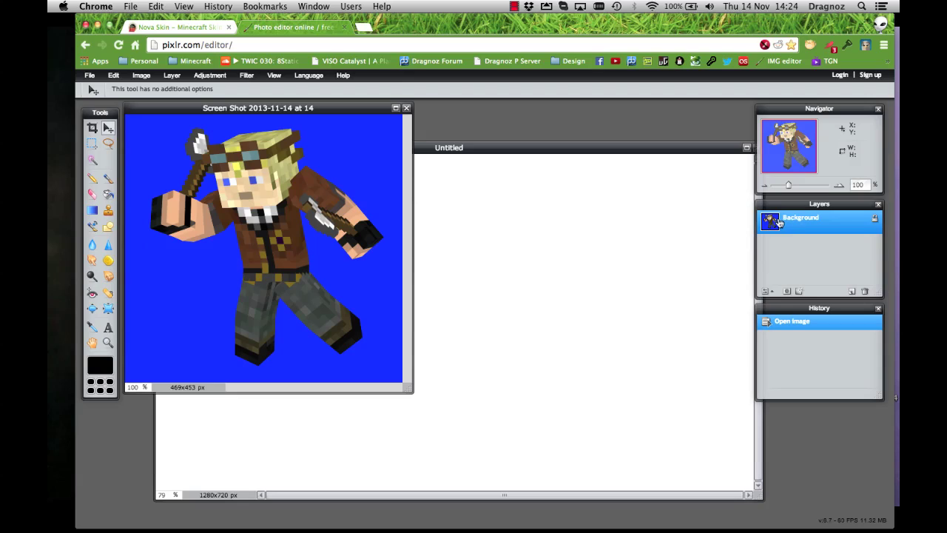
left_click_drag(775, 222, 521, 260)
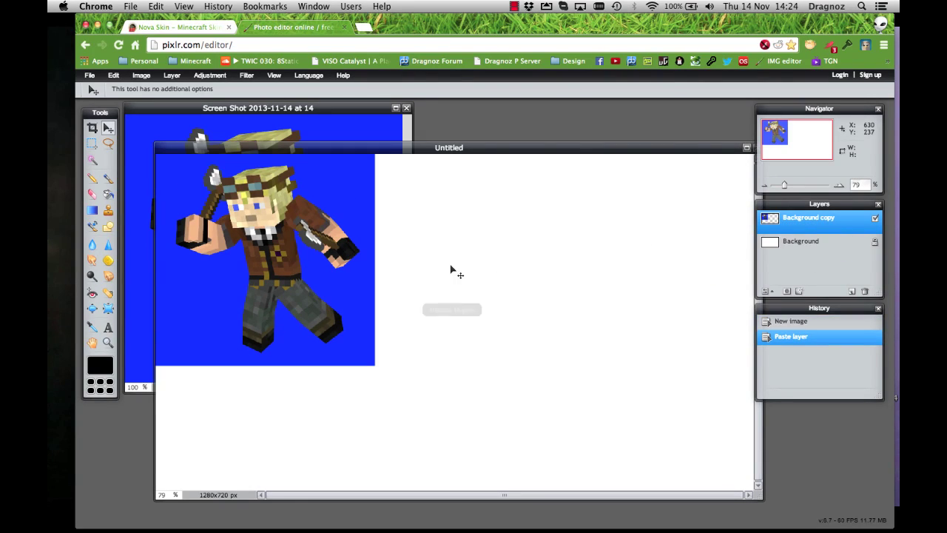
left_click_drag(242, 244, 435, 298)
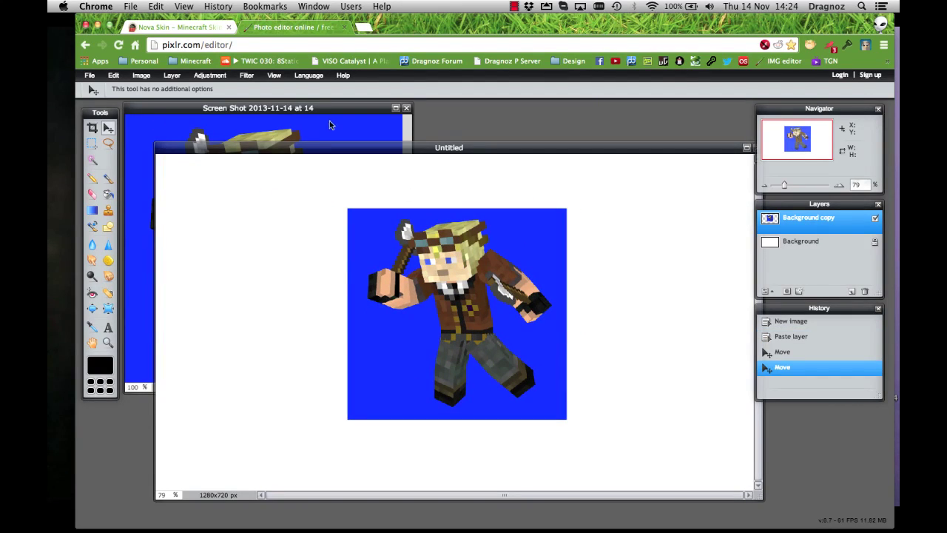
left_click(406, 108)
left_click_drag(323, 231, 285, 229)
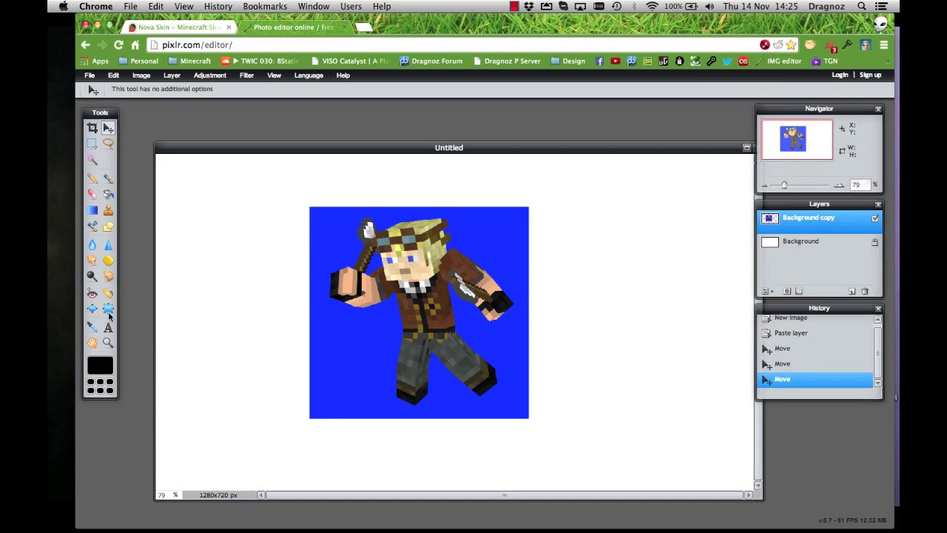
Step: Delete the blue background around the character with the Magic Wand and shift the character right
left_click(93, 161)
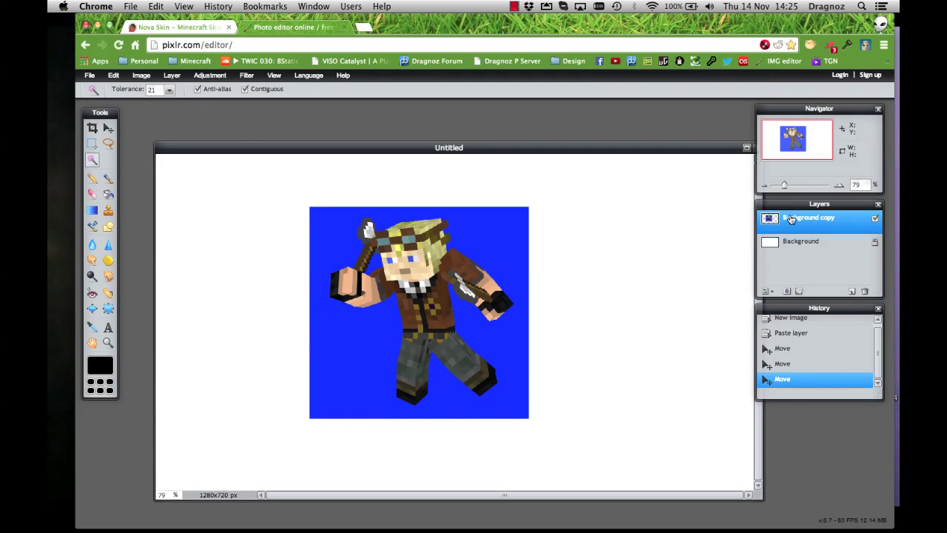
left_click(512, 334)
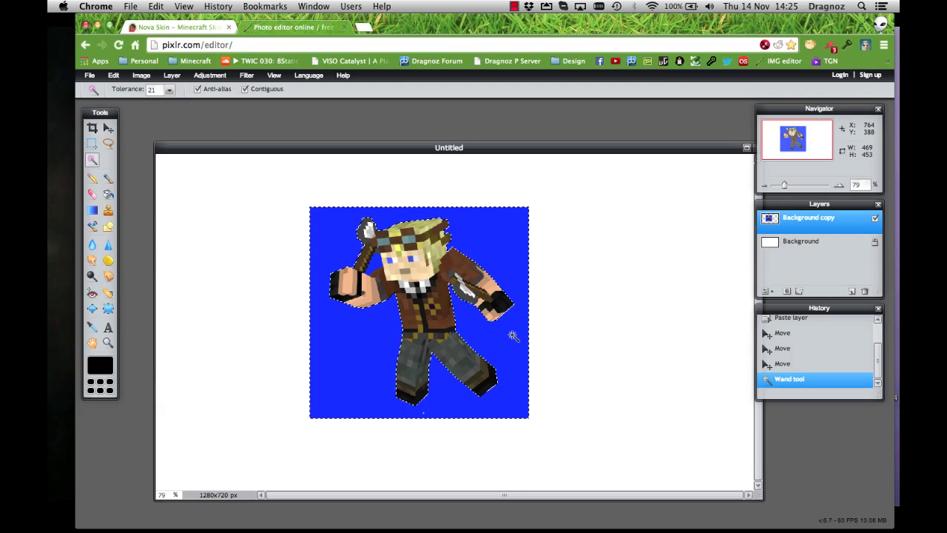
key("Delete")
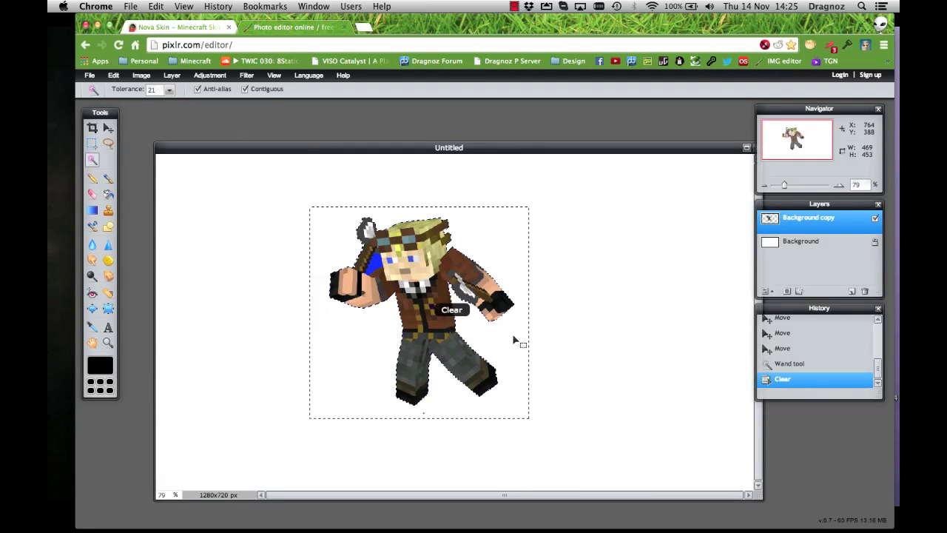
left_click(108, 128)
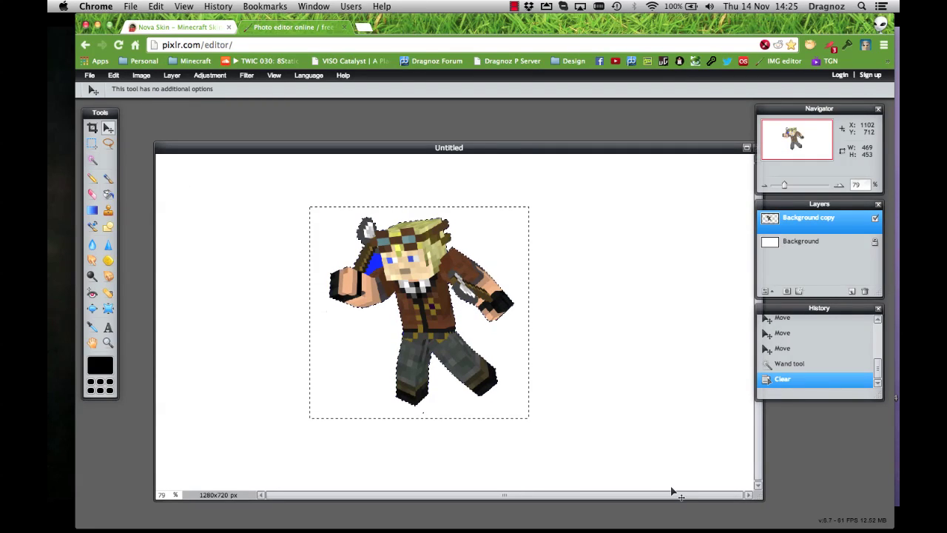
key("super+d")
left_click_drag(409, 319, 479, 331)
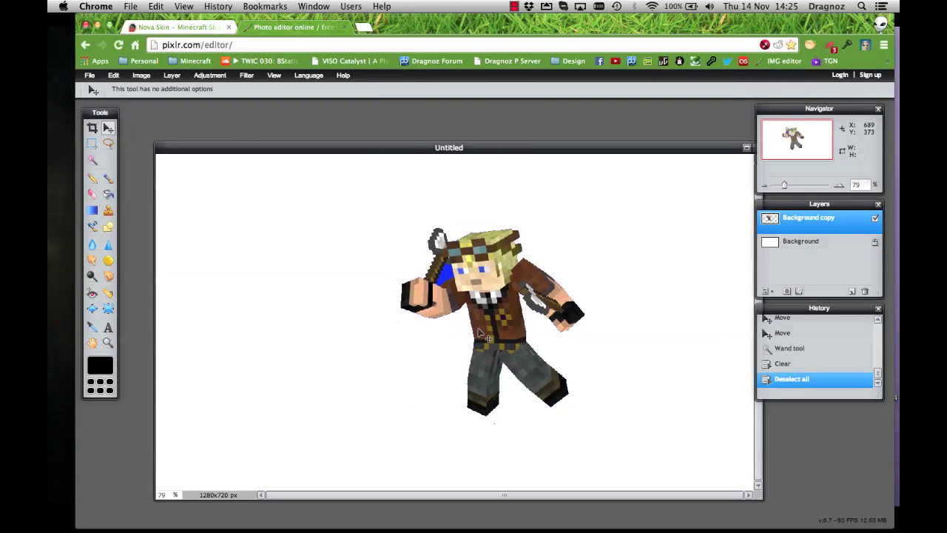
Step: Delete the leftover blue patch beside the head and reposition the character slightly right
key("w")
left_click(444, 275)
key("Delete")
key("super+d")
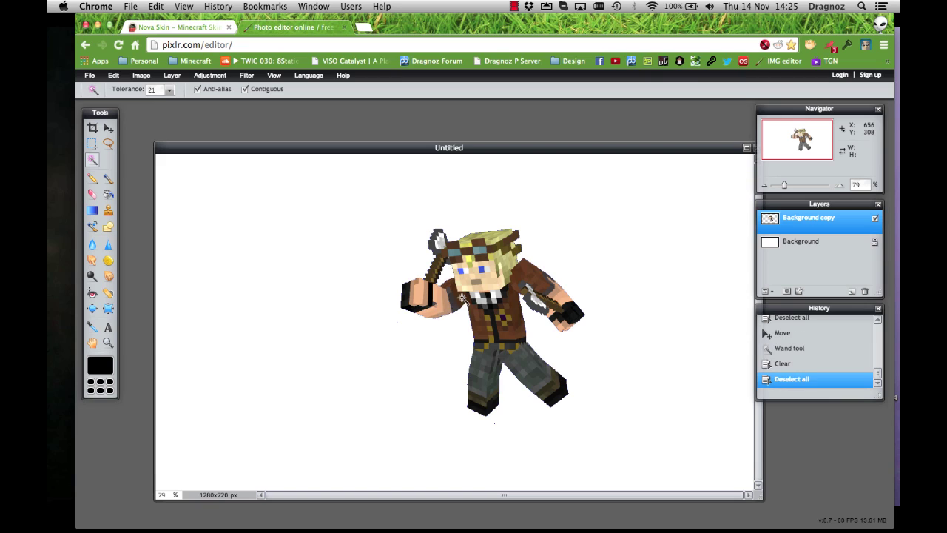
key("v")
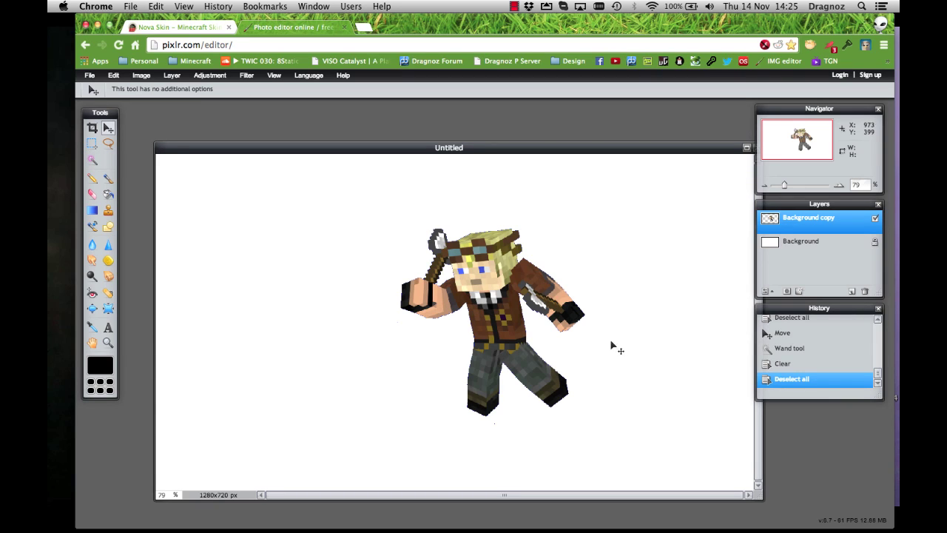
left_click_drag(483, 345, 507, 355)
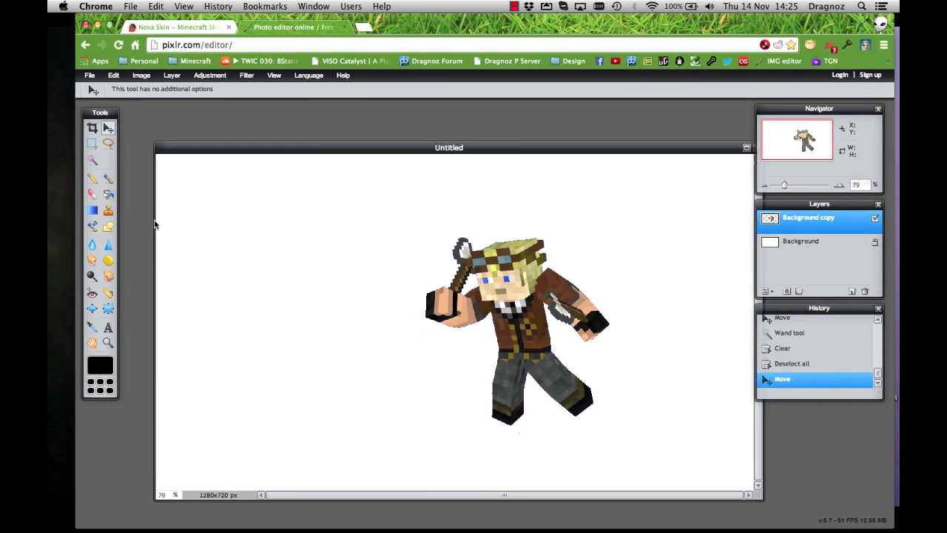
Step: Add an empty Layer 2 below Background copy, nudge the character up-left, and select Layer 2
left_click(851, 292)
left_click_drag(813, 225, 794, 244)
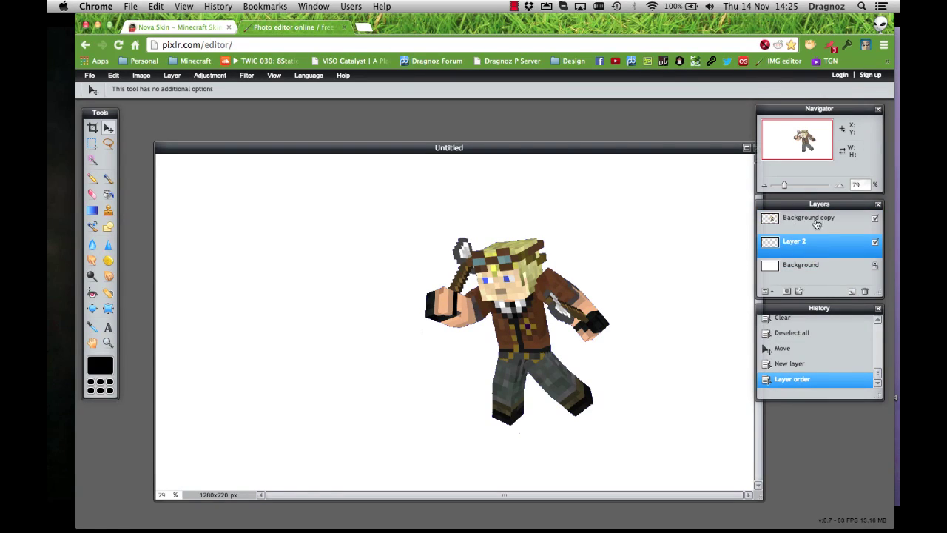
left_click(798, 222)
right_click(803, 223)
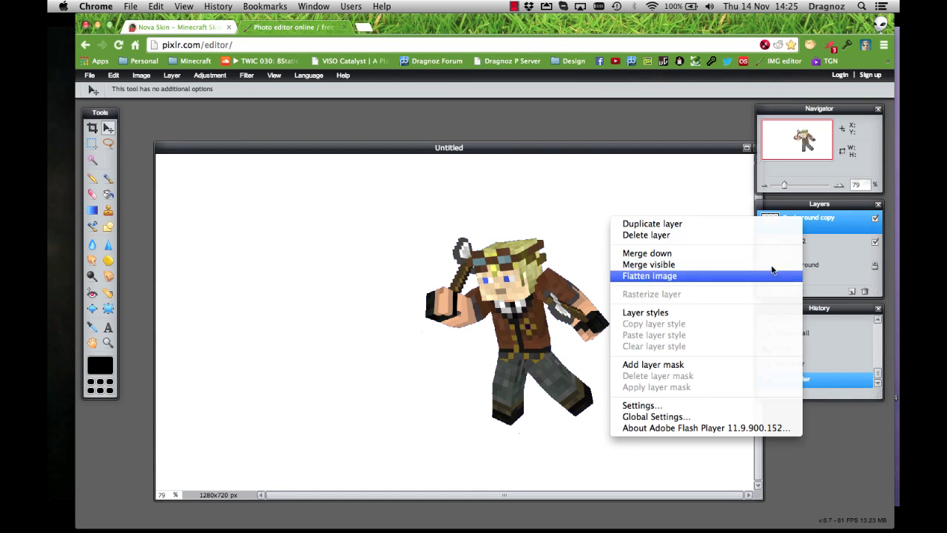
left_click(839, 236)
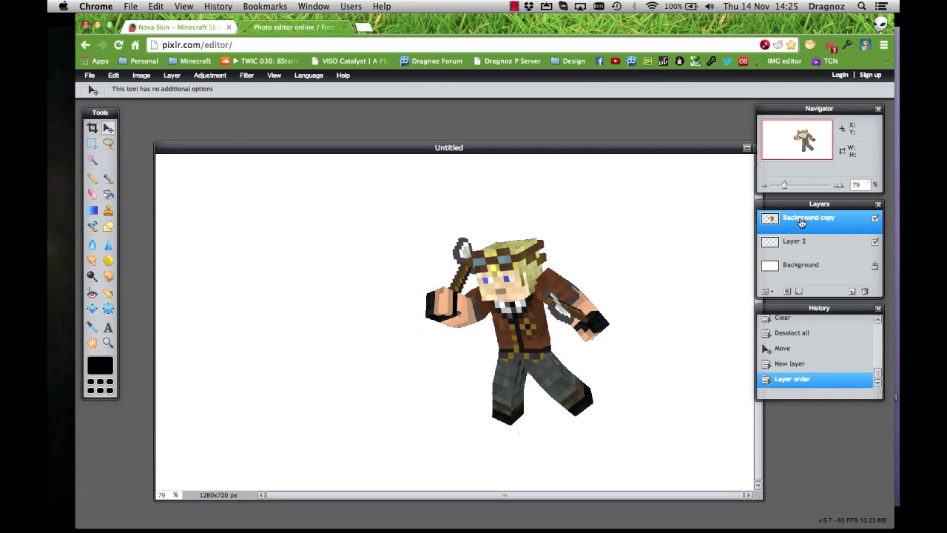
left_click_drag(549, 324, 529, 314)
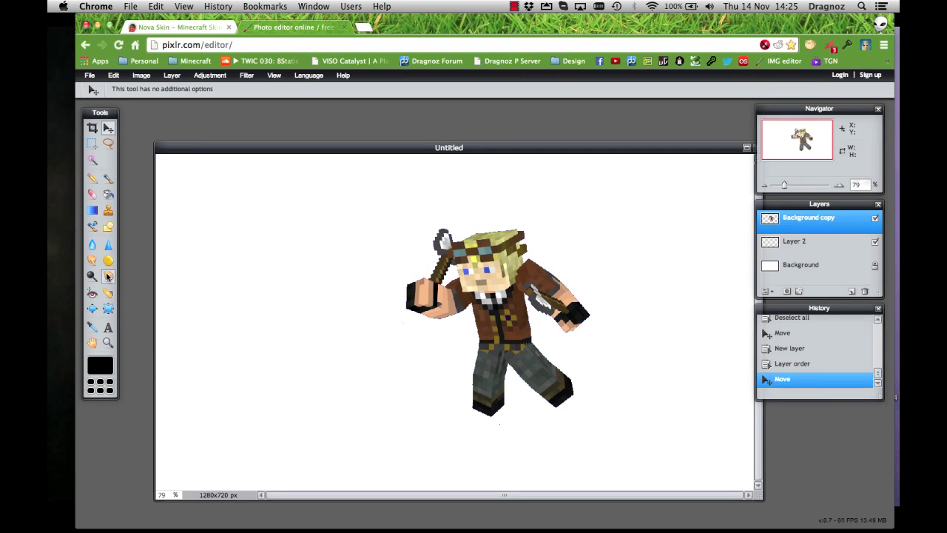
left_click(794, 244)
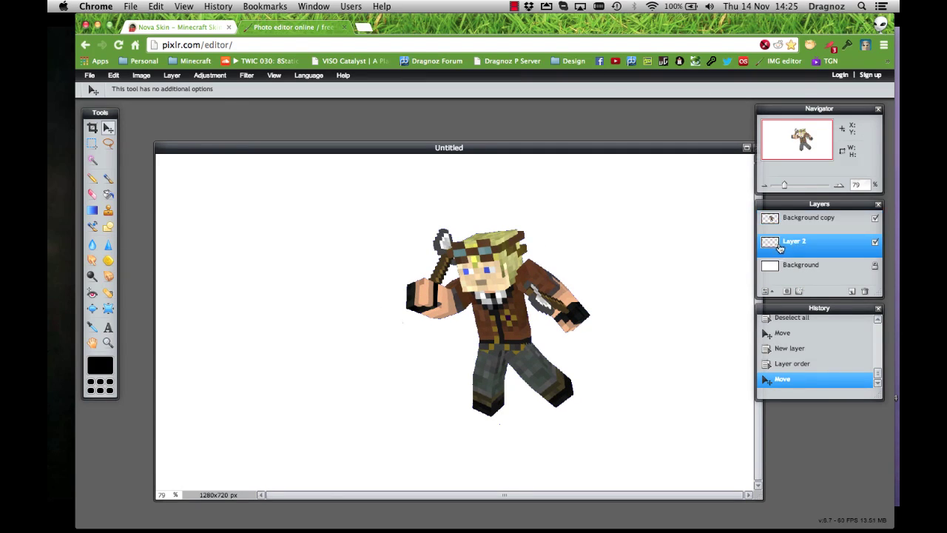
Step: Draw trial linear gradients on Layer 2: horizontal, diagonal, then vertical with black at top
left_click(92, 212)
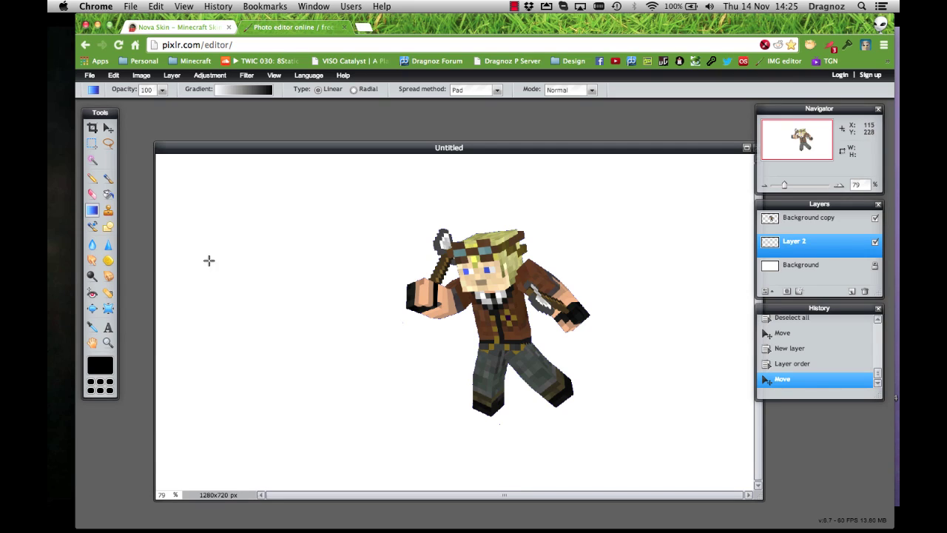
left_click_drag(174, 267, 709, 285)
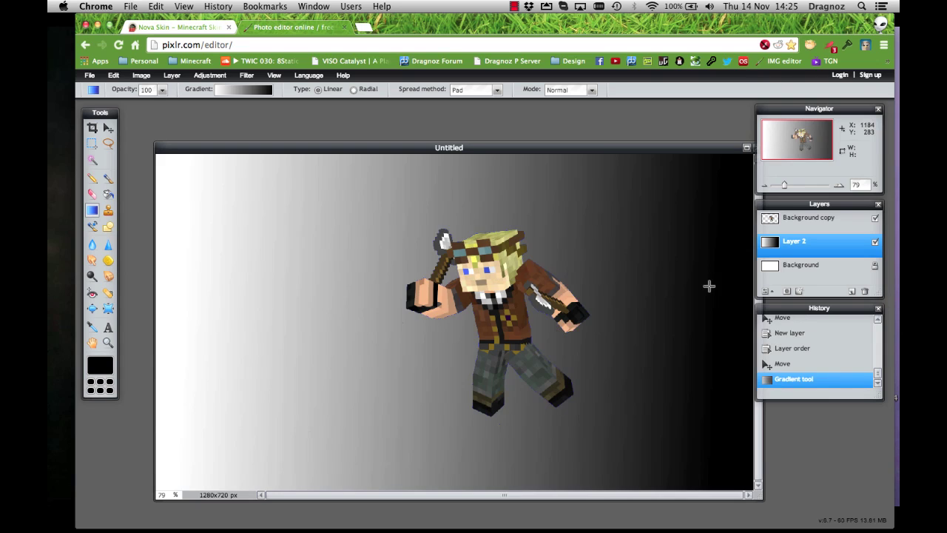
left_click_drag(579, 172, 334, 436)
left_click_drag(470, 457, 469, 204)
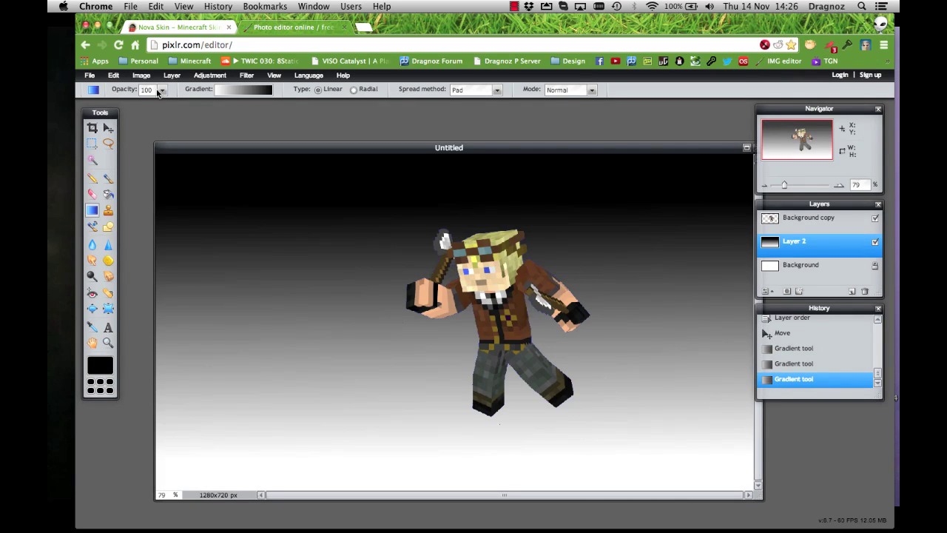
Step: Redraw Layer 2 as a tight radial white-to-black gradient centred on the character
left_click(352, 90)
left_click_drag(421, 205, 429, 348)
left_click_drag(421, 389, 176, 320)
left_click_drag(501, 287, 287, 313)
left_click(242, 89)
left_click(242, 90)
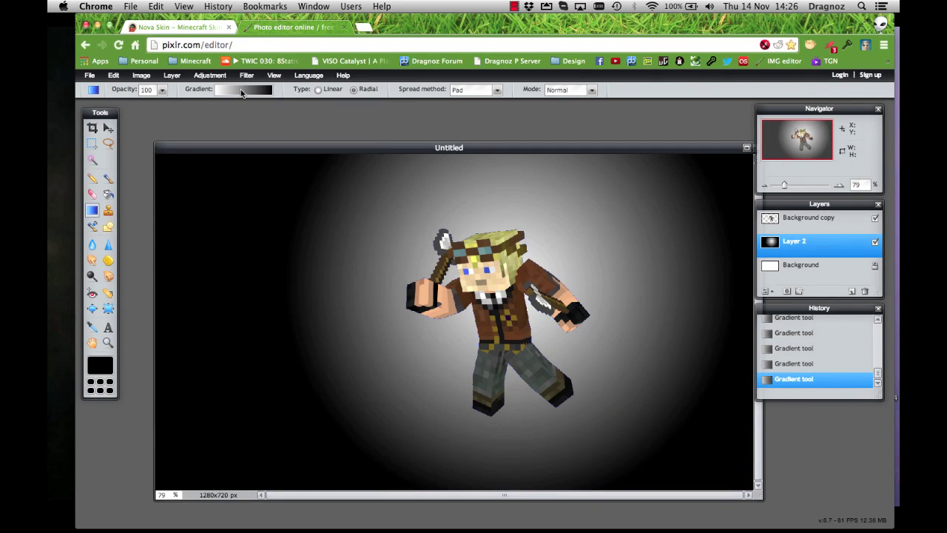